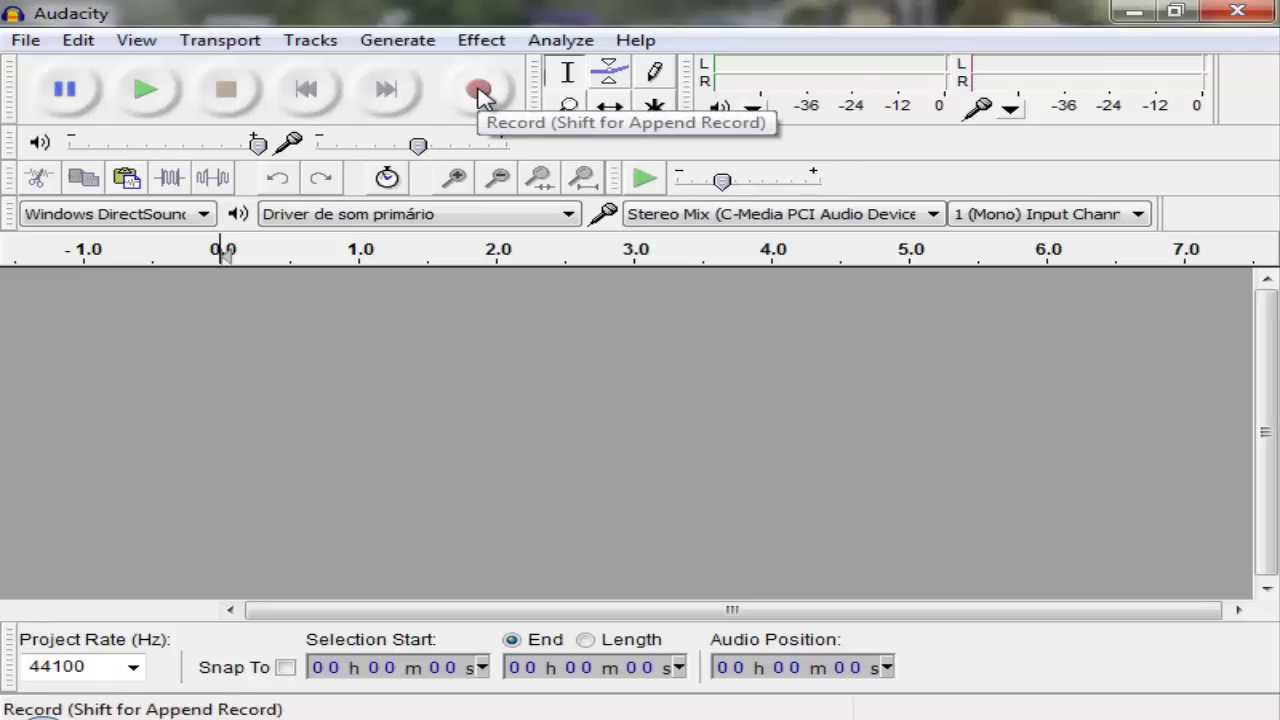
# Record a mono audio track about 29 seconds long from the Stereo Mix input.
pyautogui.click(479, 92)
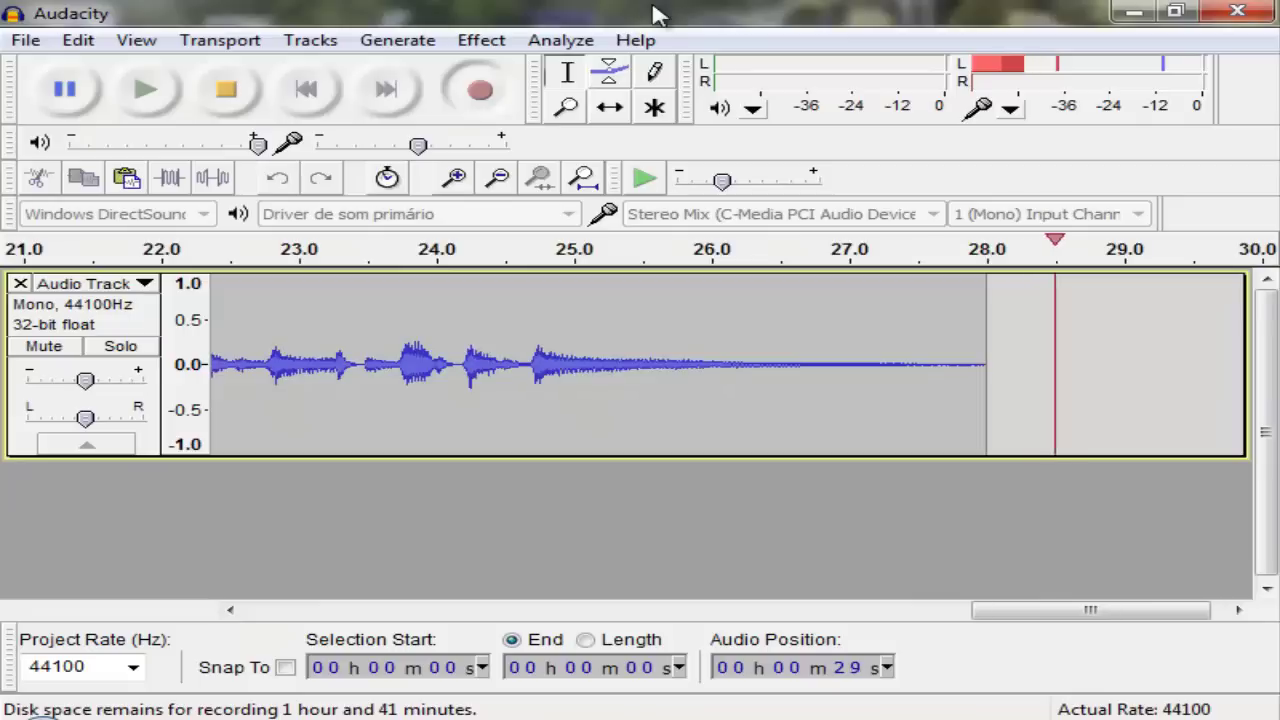
pyautogui.press('space')
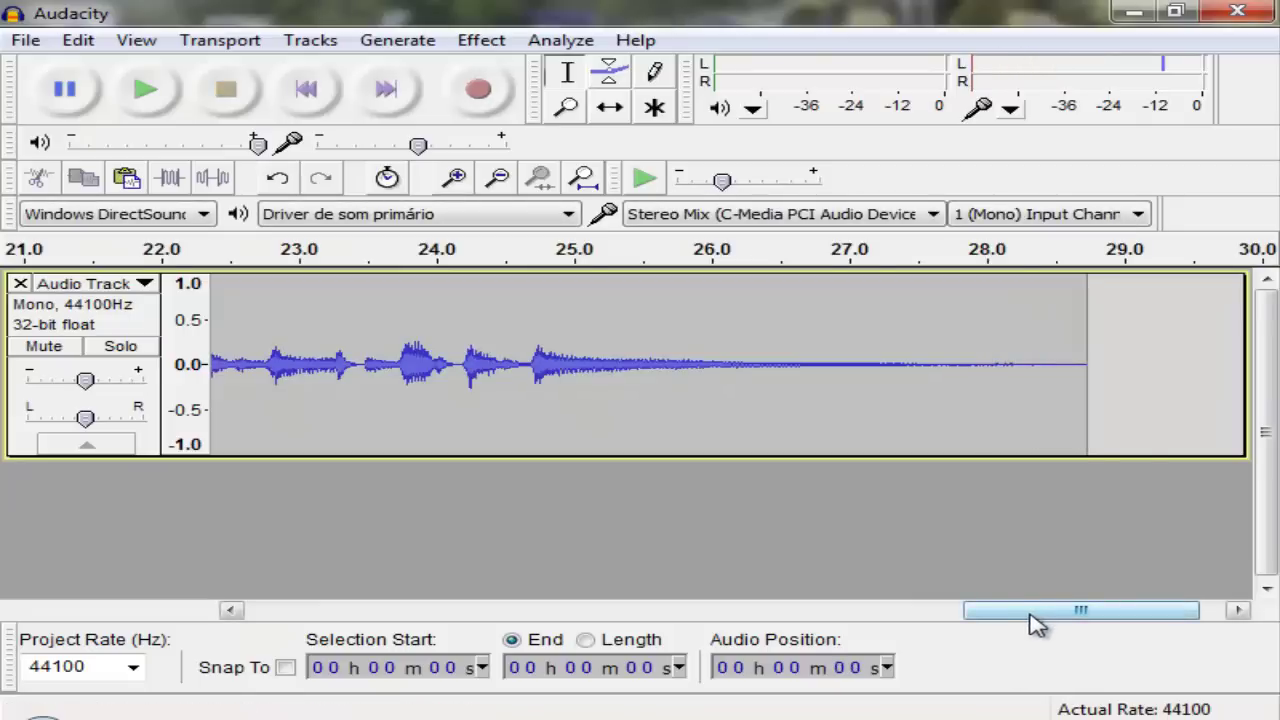
# Play back the recorded track from about 2 seconds and again from about 9 seconds to check it.
pyautogui.moveTo(1045, 609); pyautogui.dragTo(310, 625)
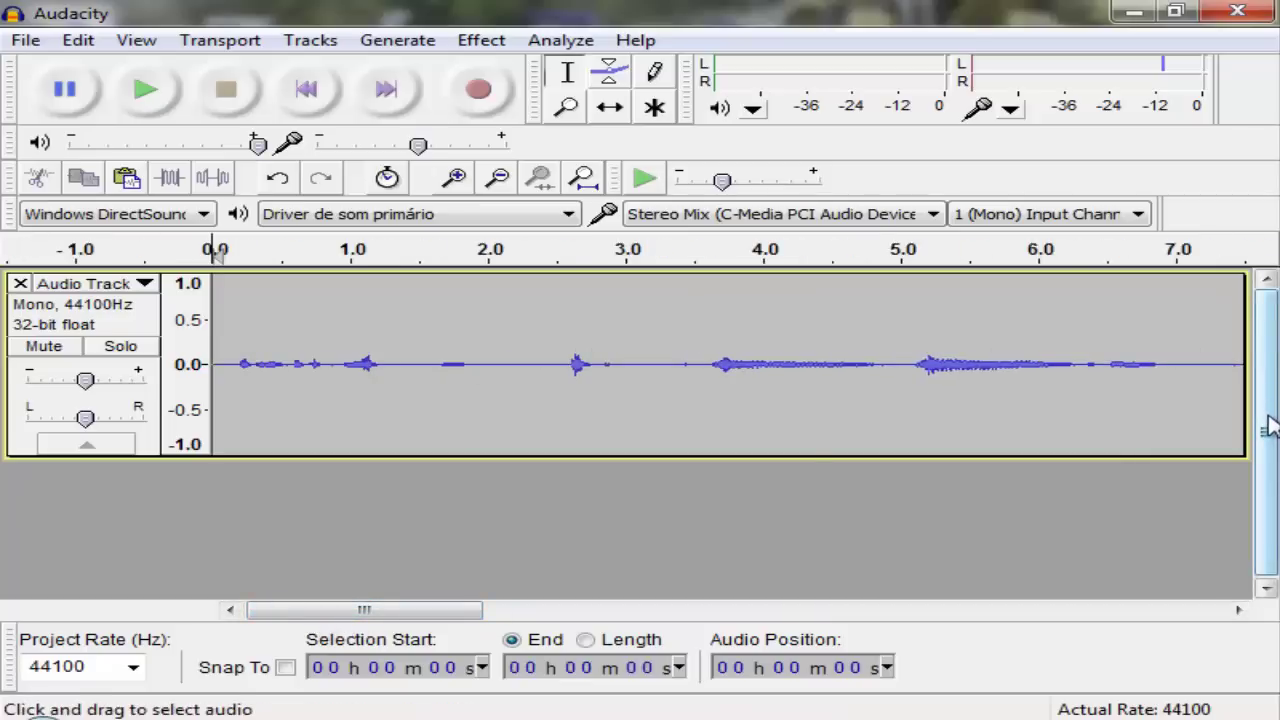
pyautogui.click(449, 395)
pyautogui.press('space')
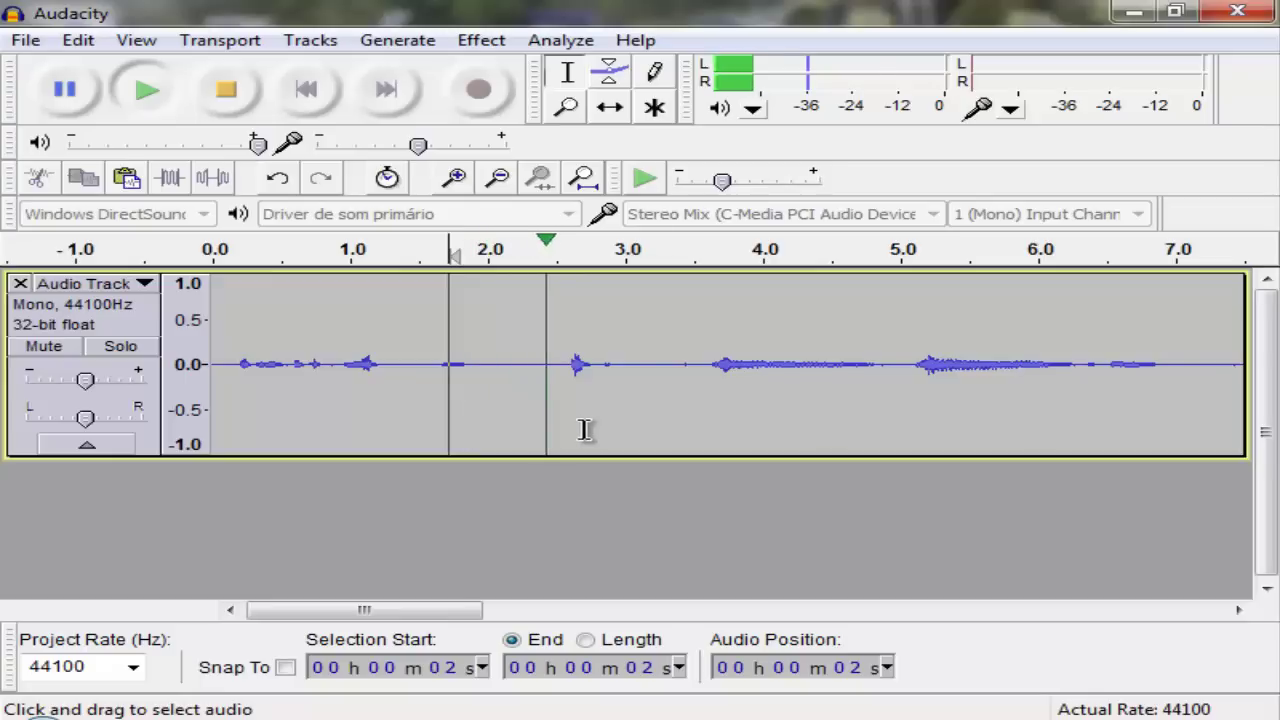
pyautogui.hotkey('ctrl', '3')
pyautogui.hotkey('ctrl', '3')
pyautogui.hotkey('ctrl', '3')
pyautogui.hotkey('ctrl', 'f')
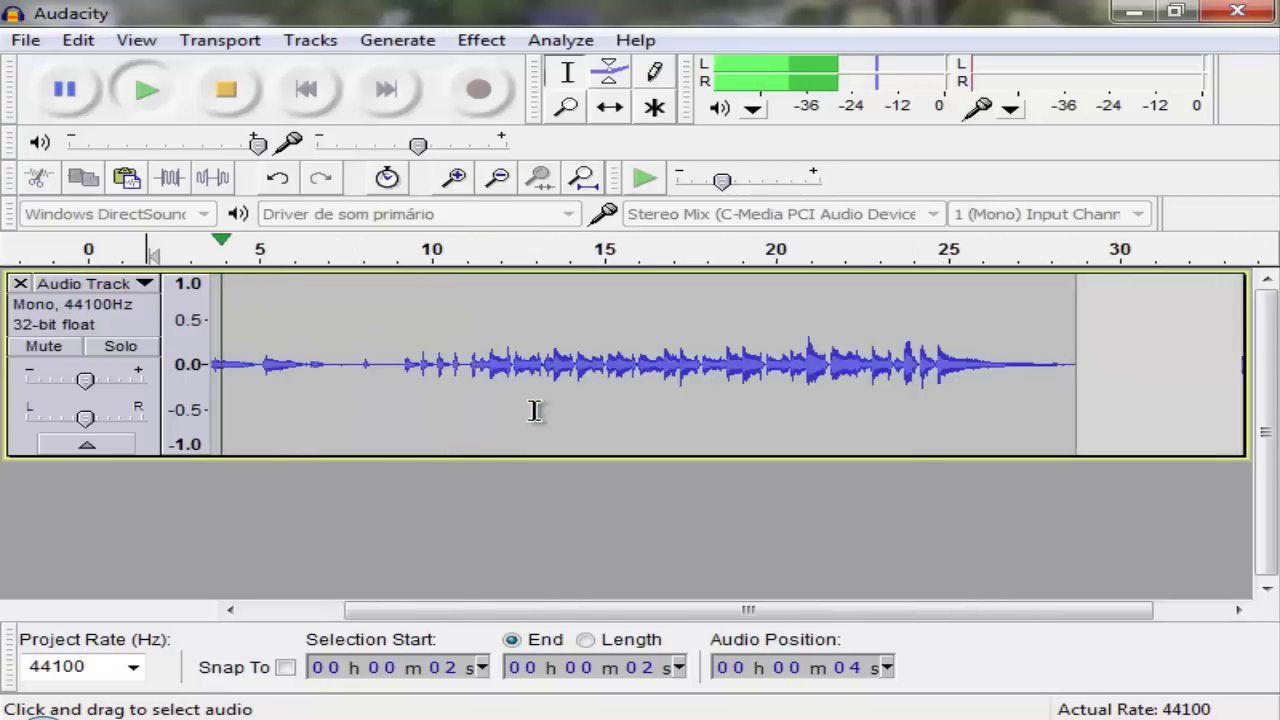
pyautogui.click(397, 388)
pyautogui.press('space')
pyautogui.press('space')
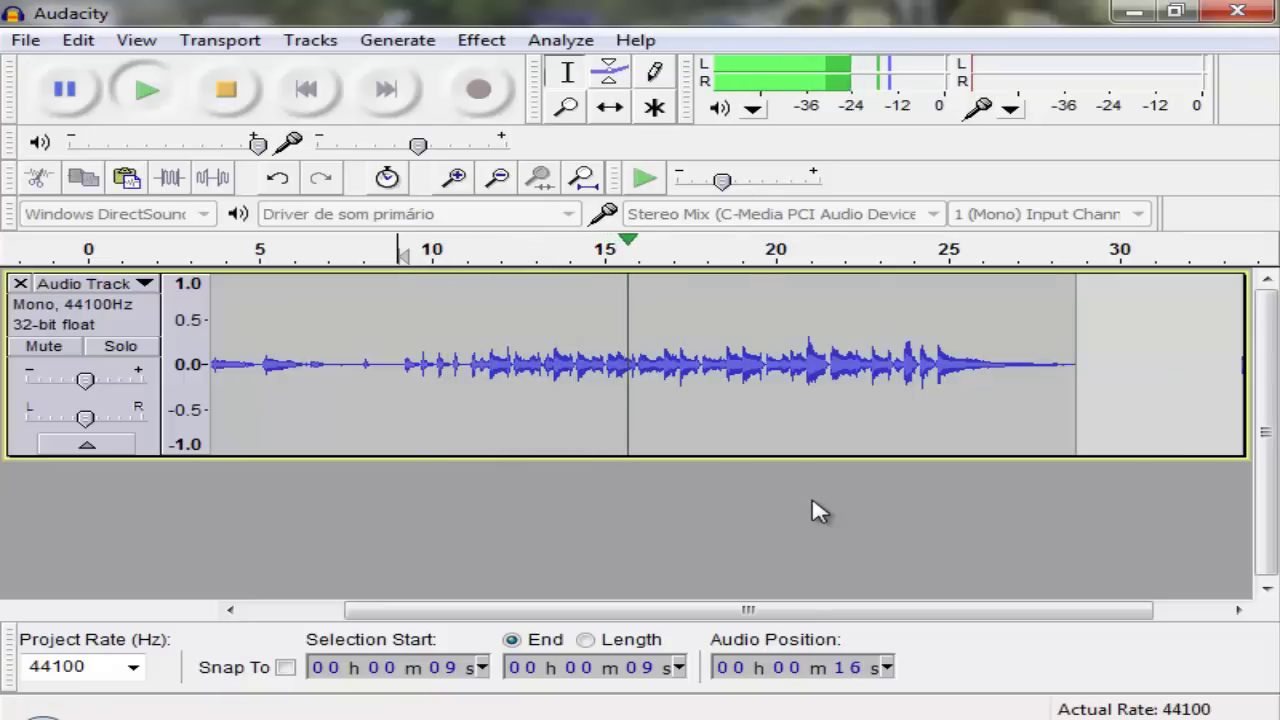
pyautogui.press('space')
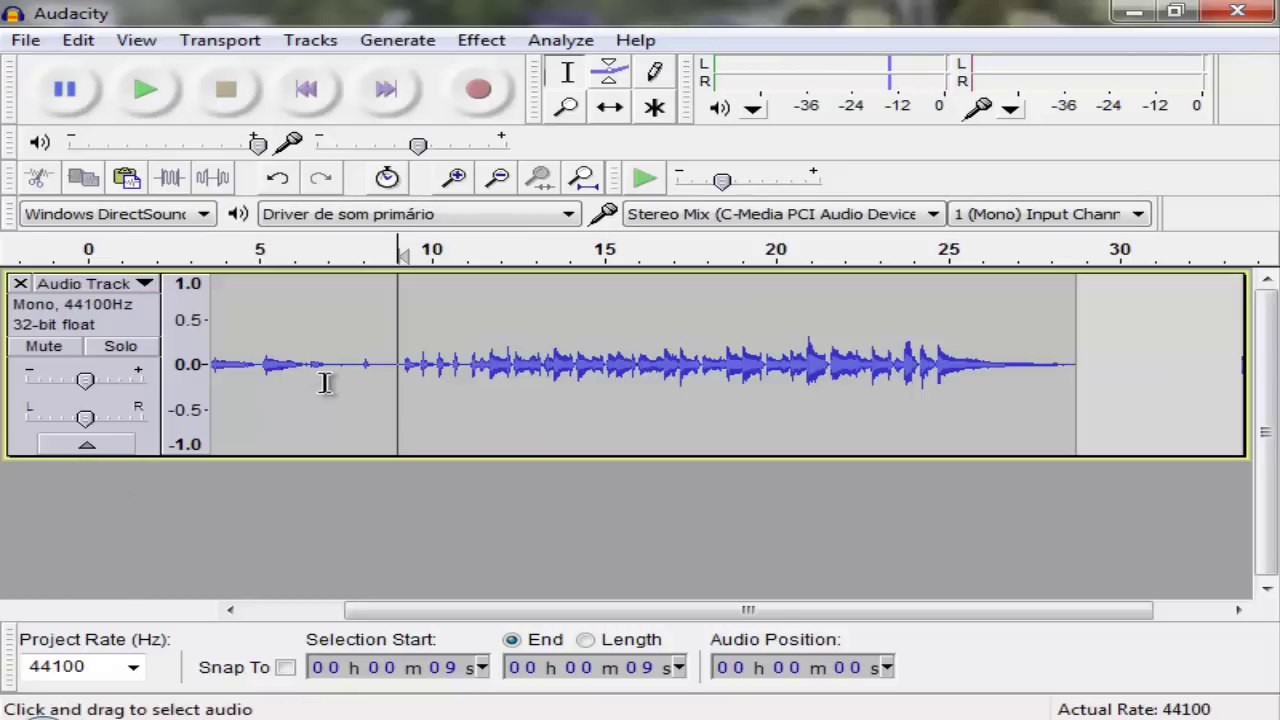
# Record a second mono track about 28 seconds long from the start of the timeline, over the first one.
pyautogui.press('Home')
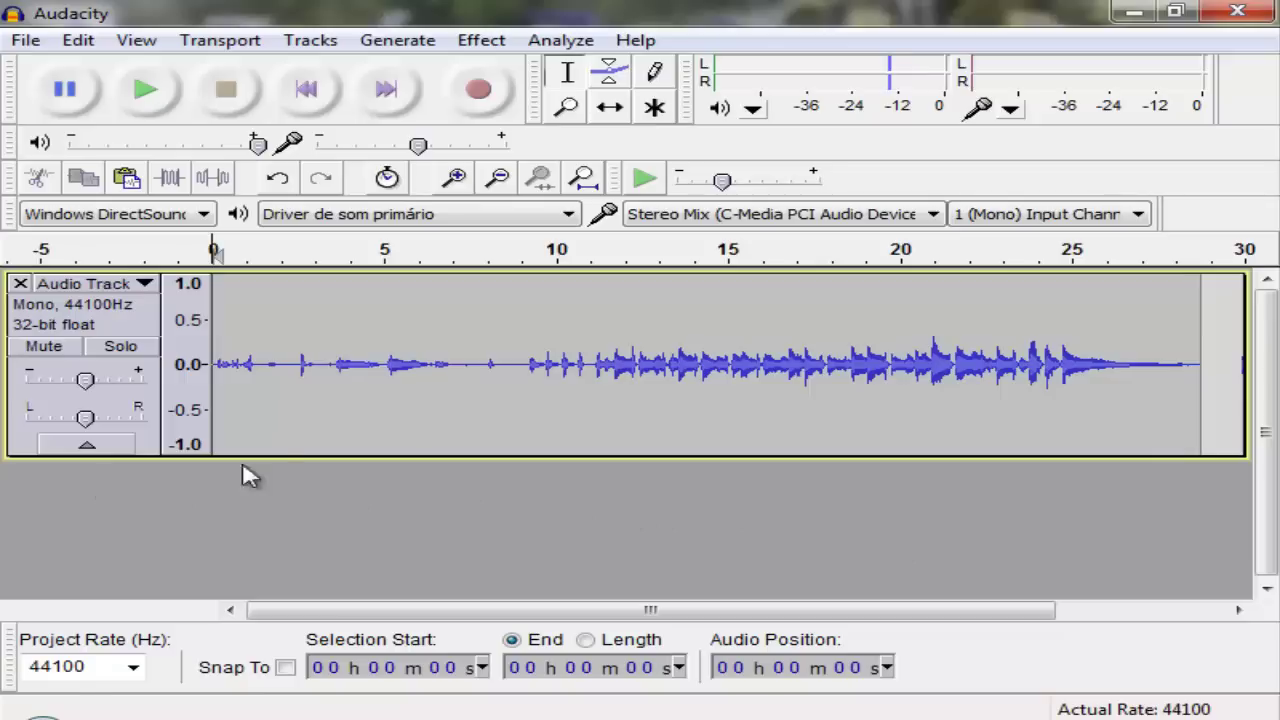
pyautogui.click(478, 92)
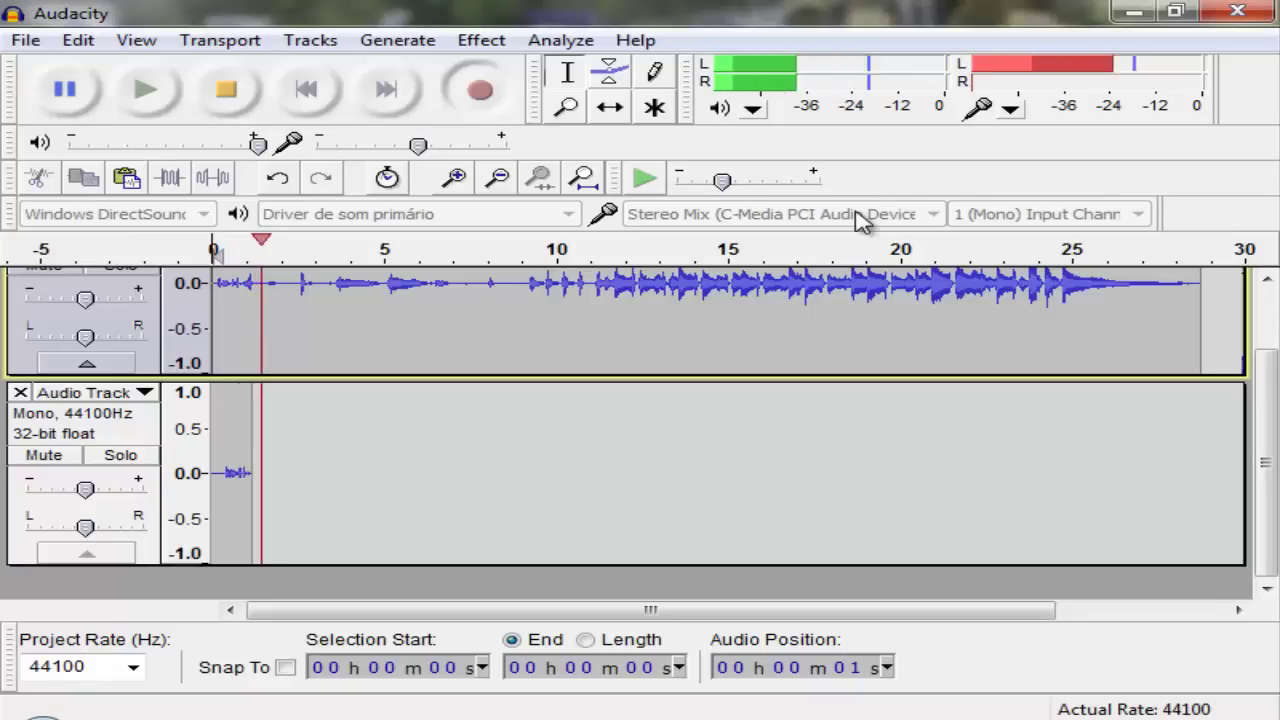
pyautogui.scroll(2, 1266, 320)
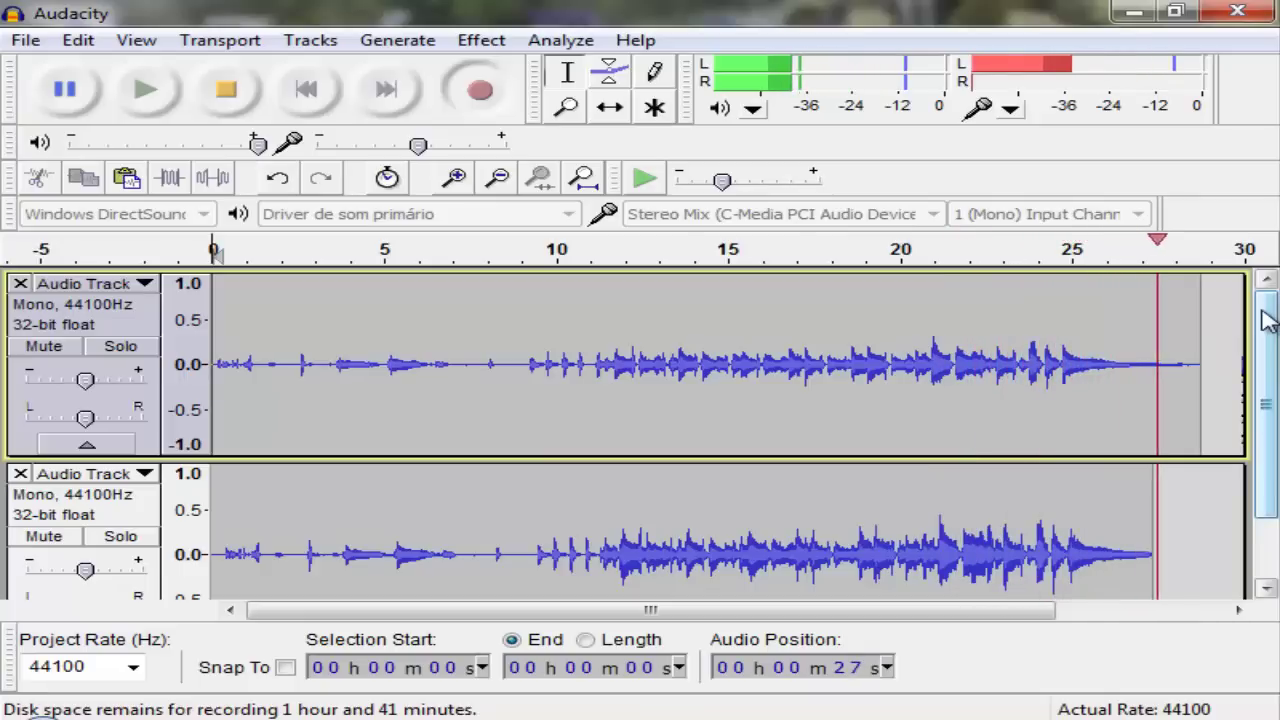
pyautogui.press('space')
# Play both tracks together from the start and compare how their waveforms line up.
pyautogui.press('space')
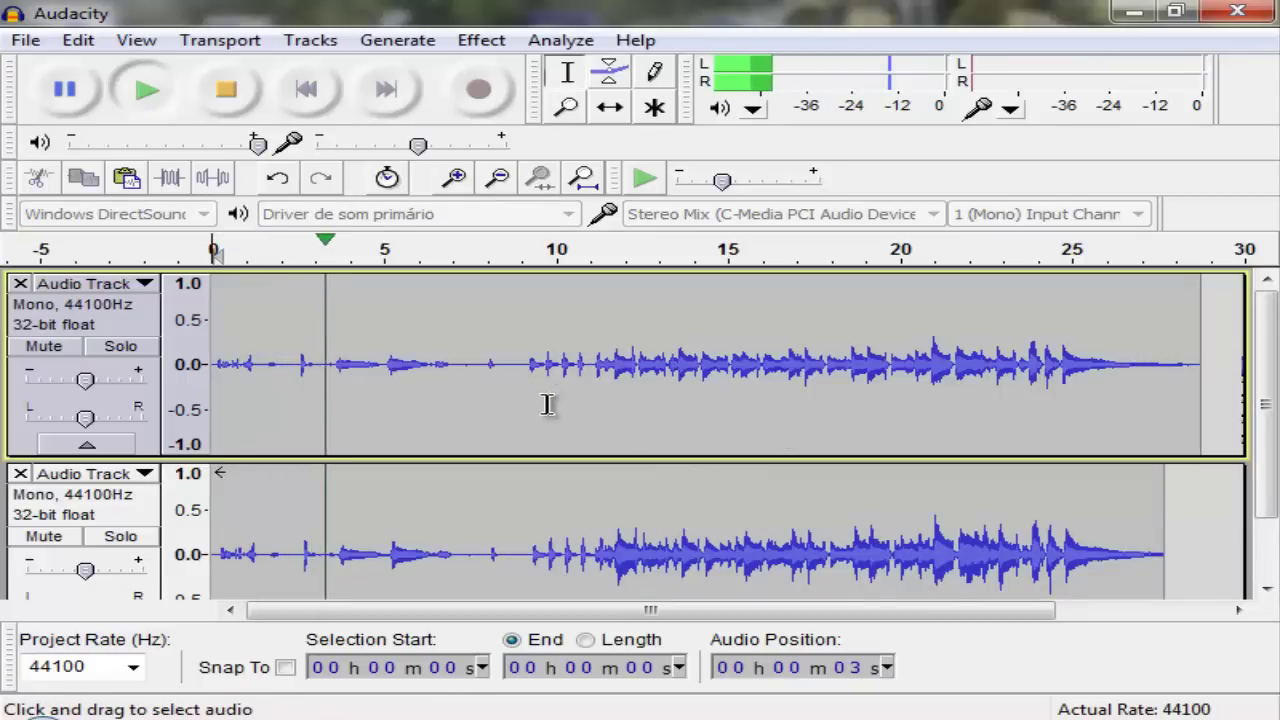
pyautogui.press('space')
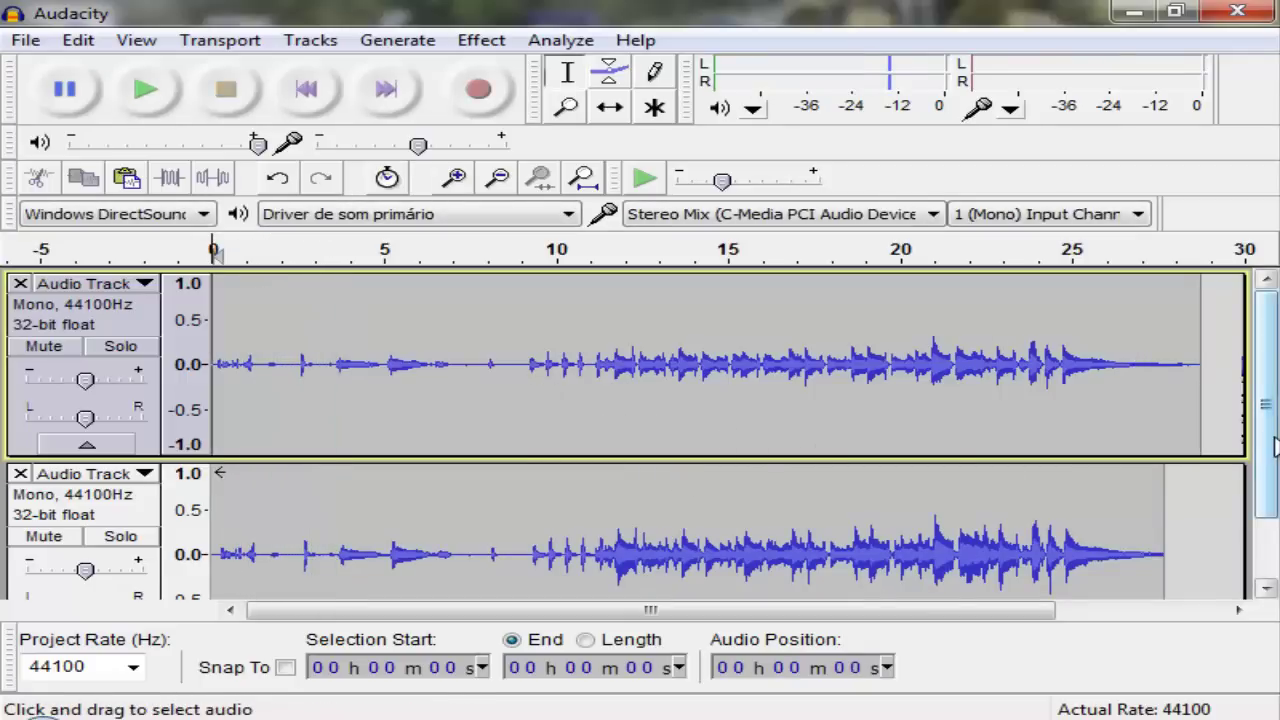
pyautogui.scroll(-2, 1266, 447)
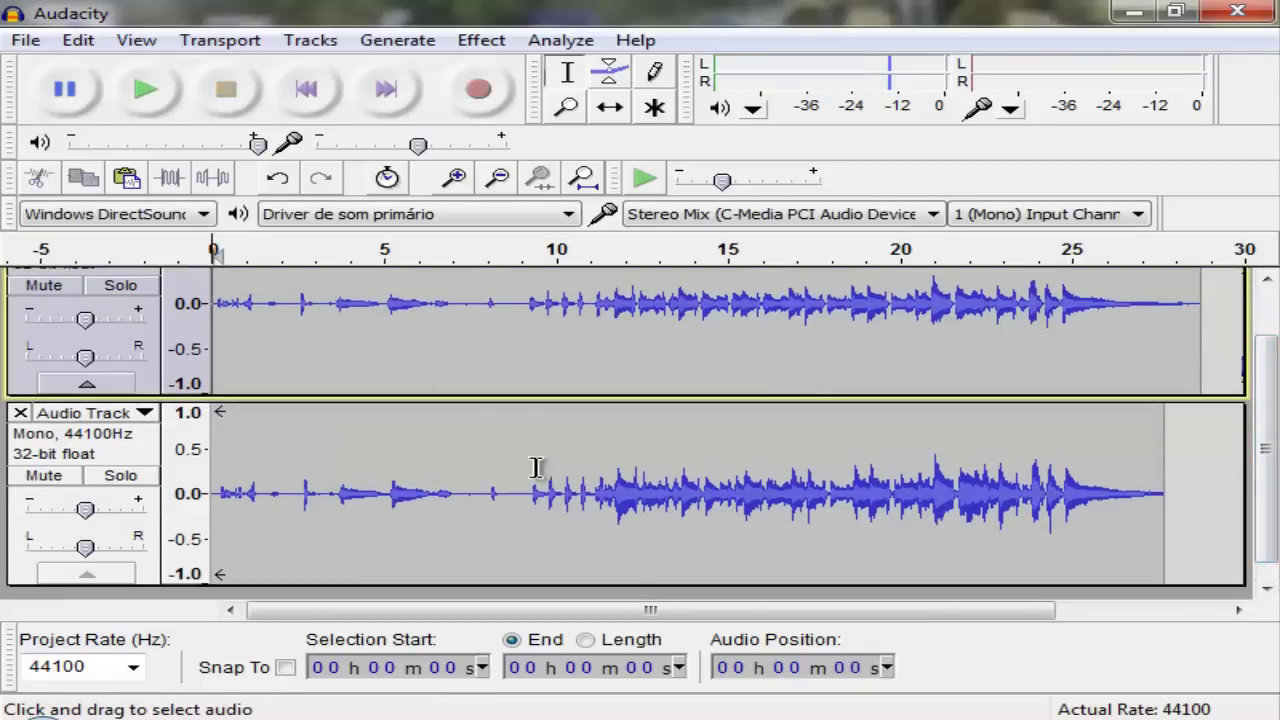
pyautogui.scroll(2, 1266, 425)
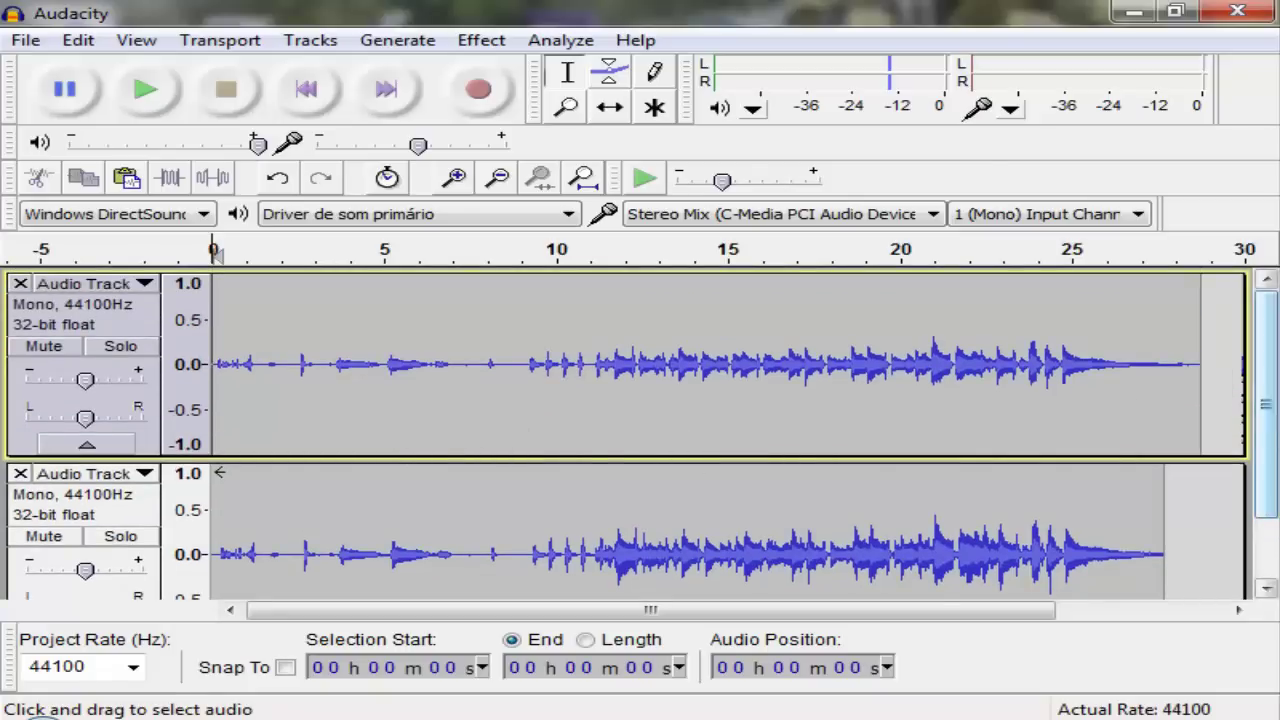
pyautogui.scroll(-1, 1266, 430)
pyautogui.scroll(1, 1266, 430)
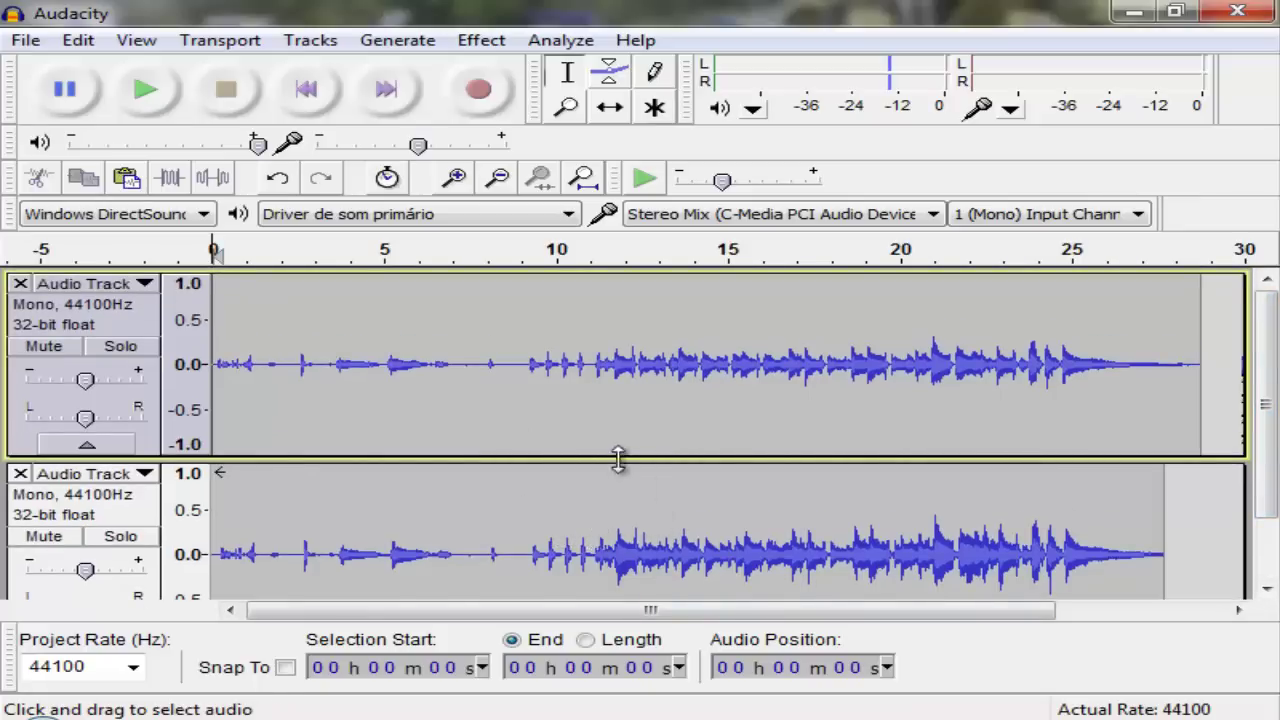
# Try to align the second track by deleting a sliver of audio at about 9 seconds, play the result and undo the deletion.
pyautogui.click(531, 402)
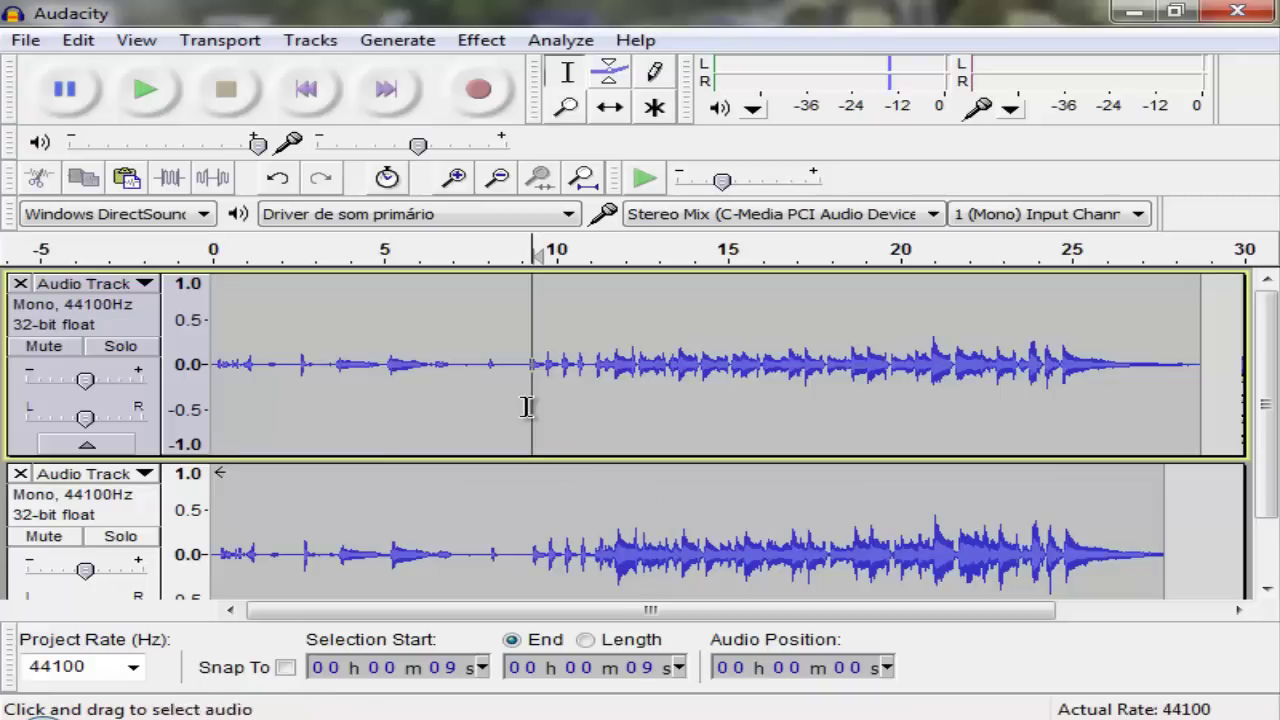
pyautogui.click(526, 408)
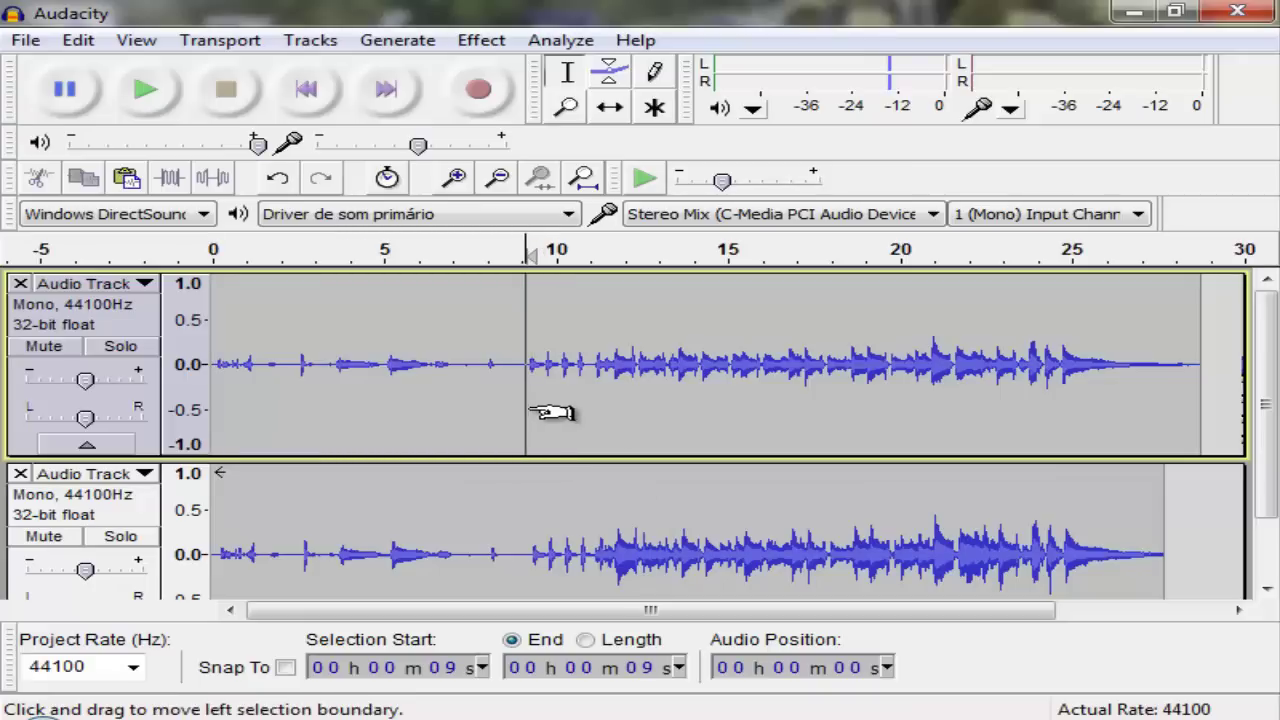
pyautogui.click(519, 556)
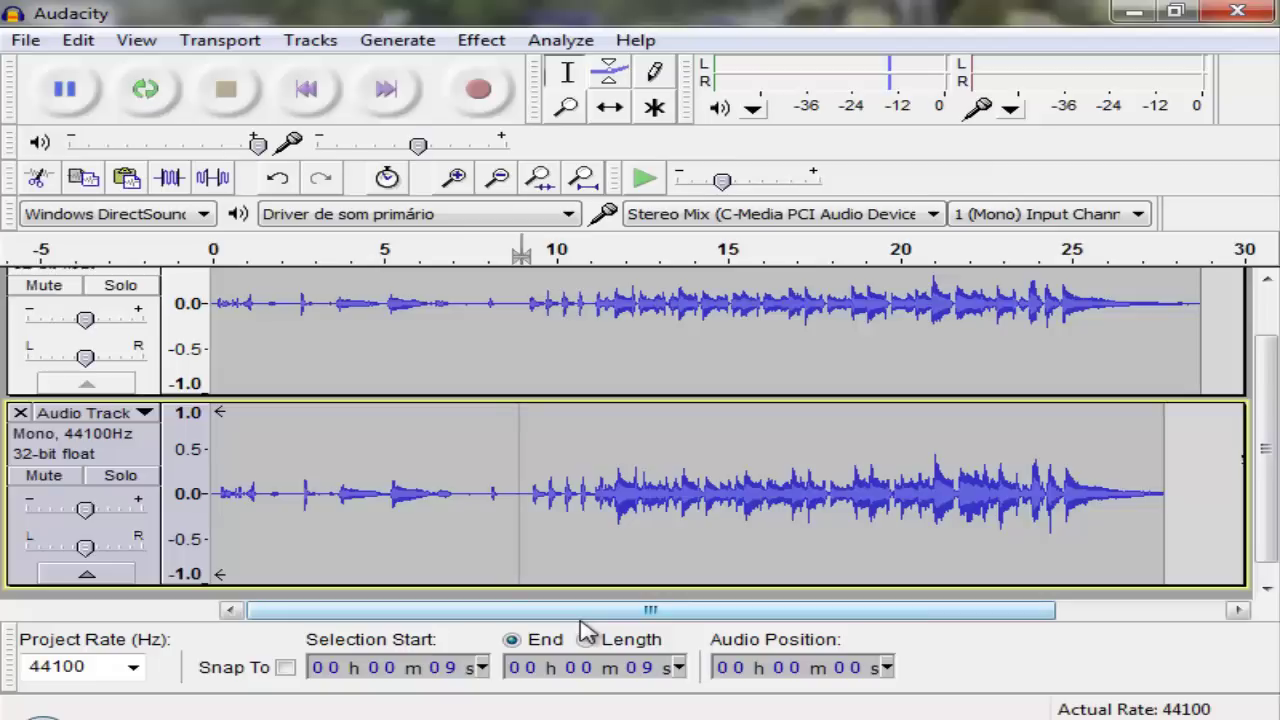
pyautogui.press('Delete')
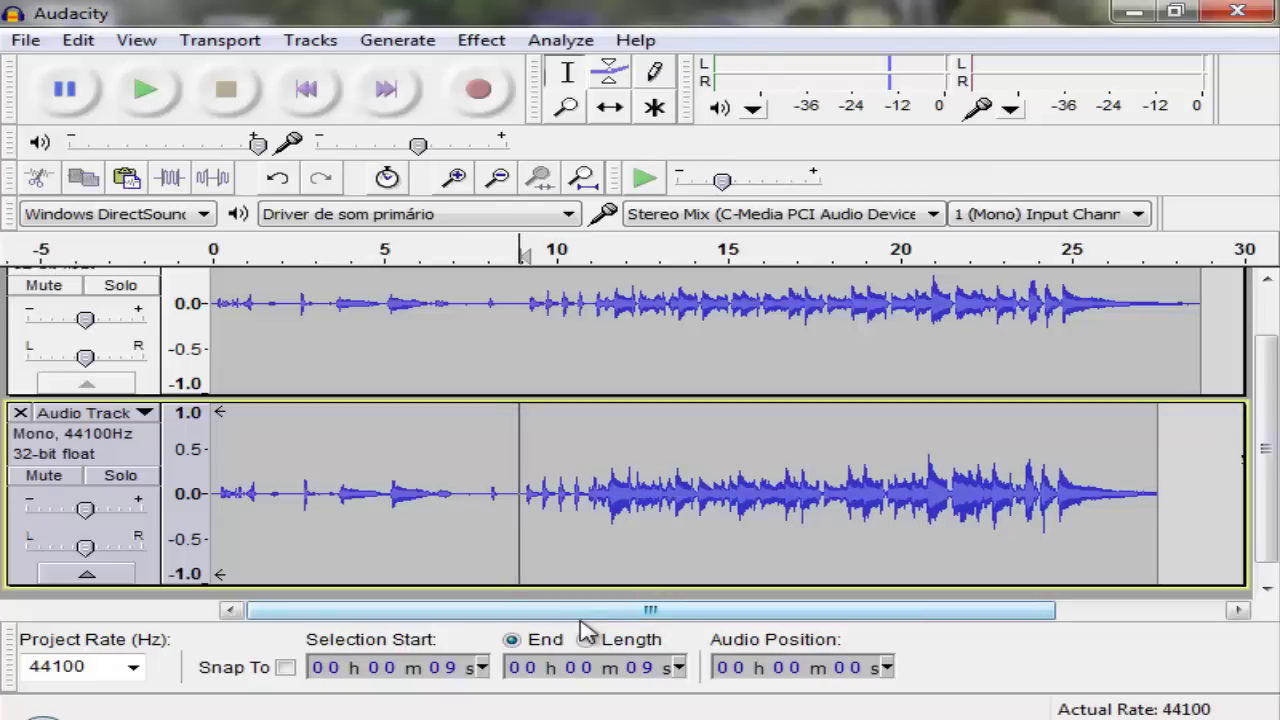
pyautogui.press('space')
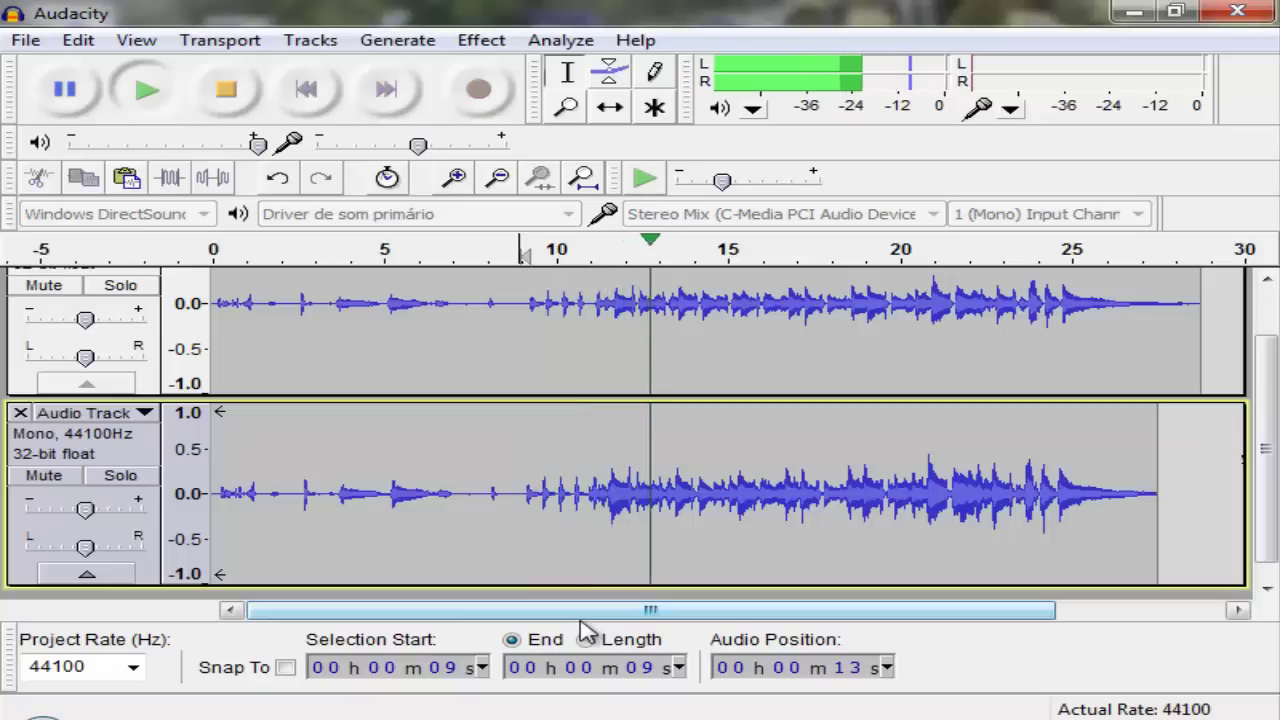
pyautogui.press('space')
pyautogui.hotkey('ctrl', 'z')
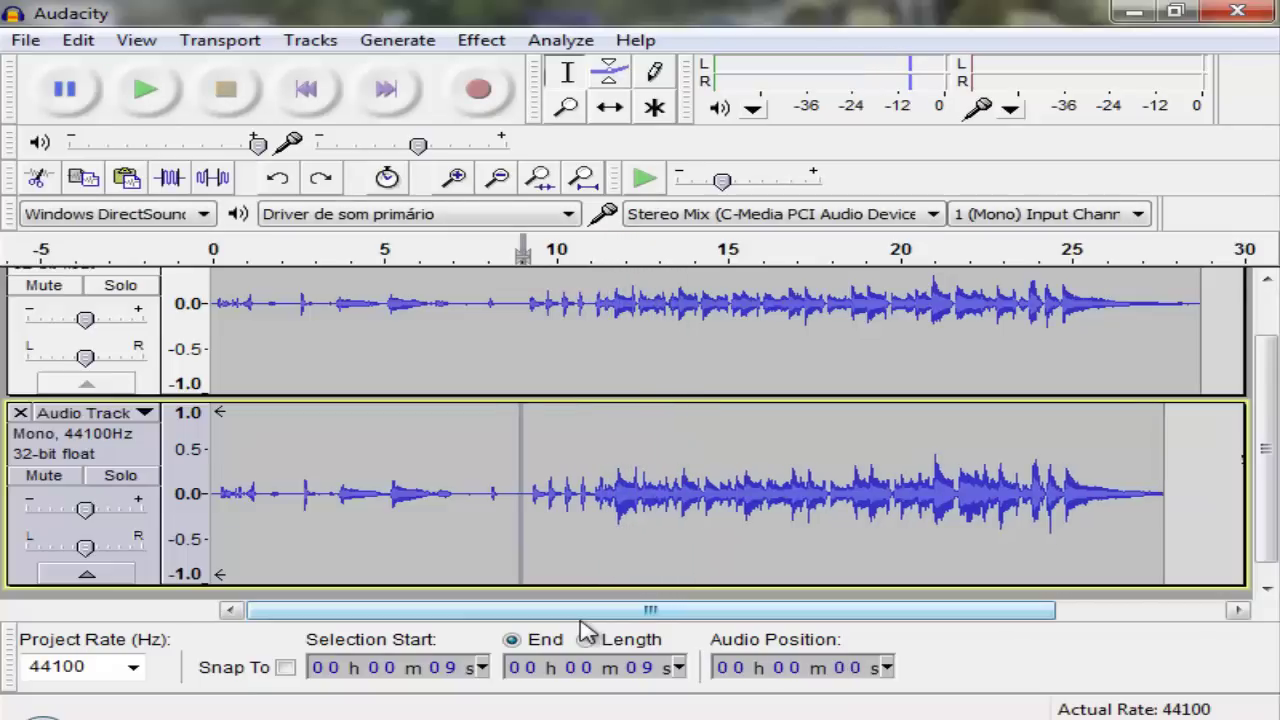
# Narrow the selection at about 9 seconds in the second track and delete it, checking the alignment by playback.
pyautogui.press('shift')
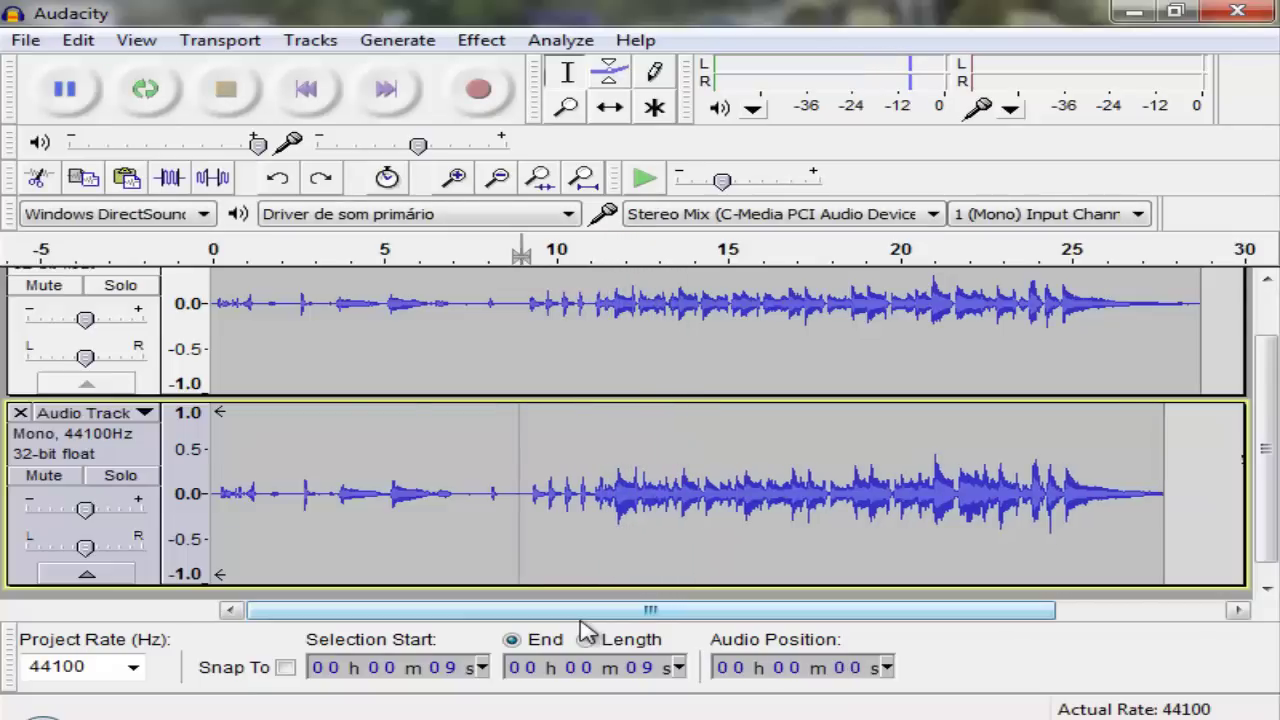
pyautogui.press('Delete')
pyautogui.press('space')
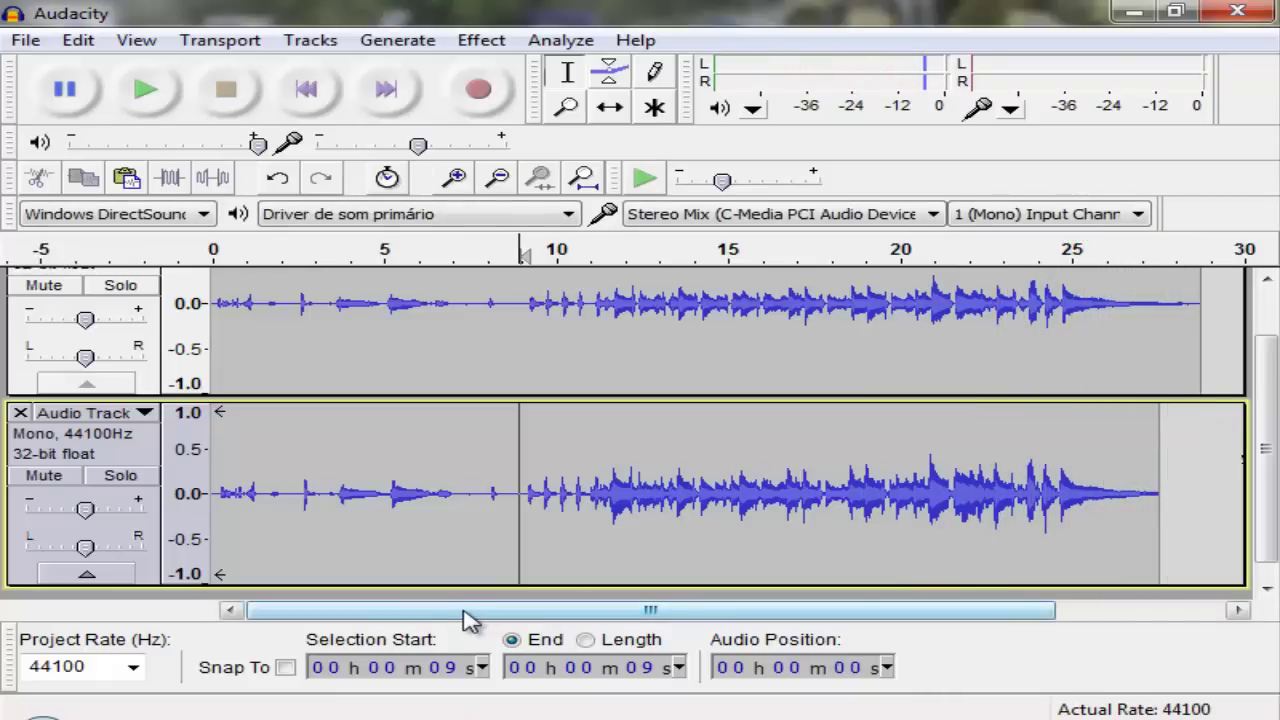
# Delete the first 9 seconds of both tracks and play the remaining audio from the start.
pyautogui.moveTo(478, 620); pyautogui.dragTo(440, 620)
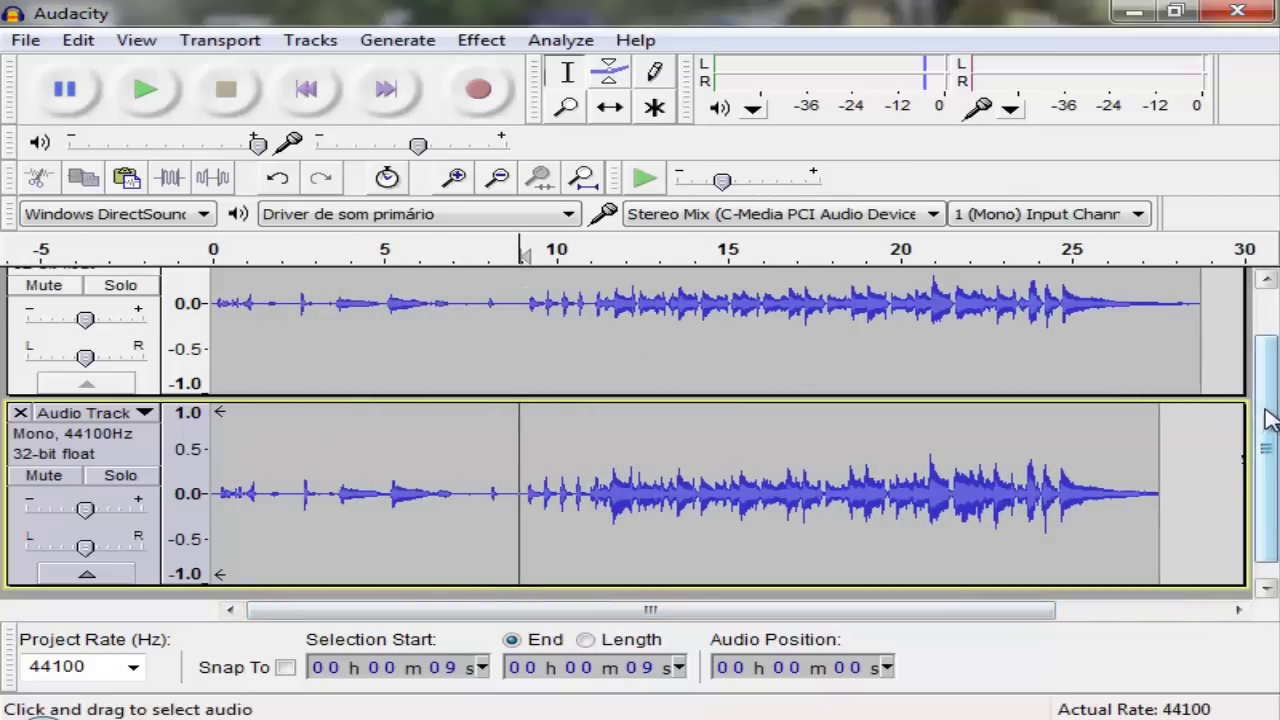
pyautogui.moveTo(1268, 420)
pyautogui.mouseDown()
pyautogui.moveTo(1274, 368)
pyautogui.moveTo(1277, 440)
pyautogui.moveTo(1277, 350)
pyautogui.moveTo(1277, 425)
pyautogui.mouseUp()
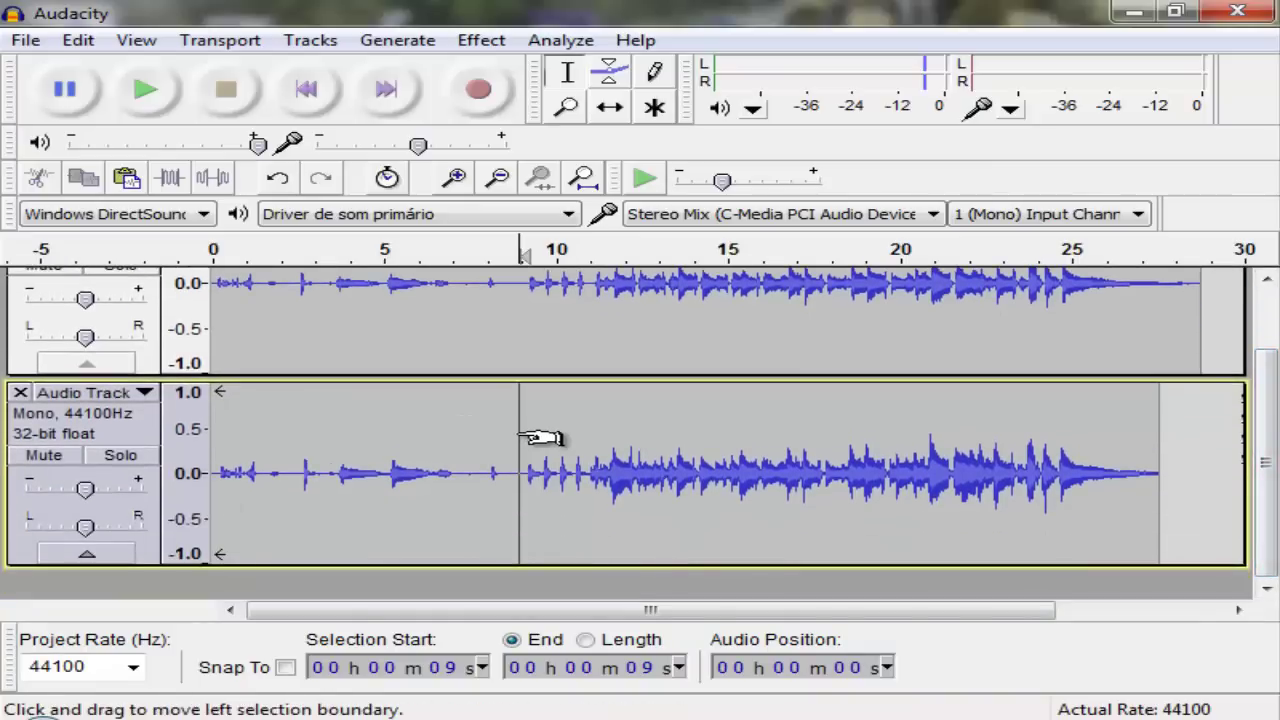
pyautogui.moveTo(514, 386); pyautogui.dragTo(20, 327)
pyautogui.press('Delete')
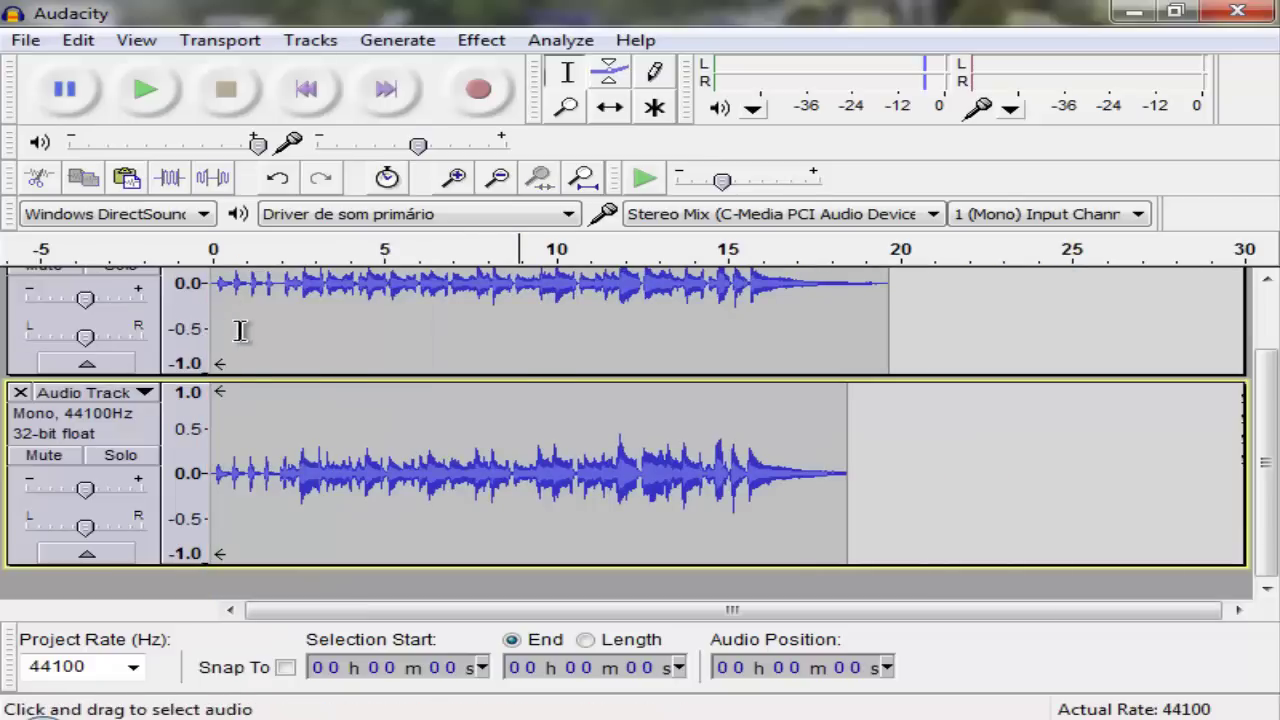
pyautogui.press('space')
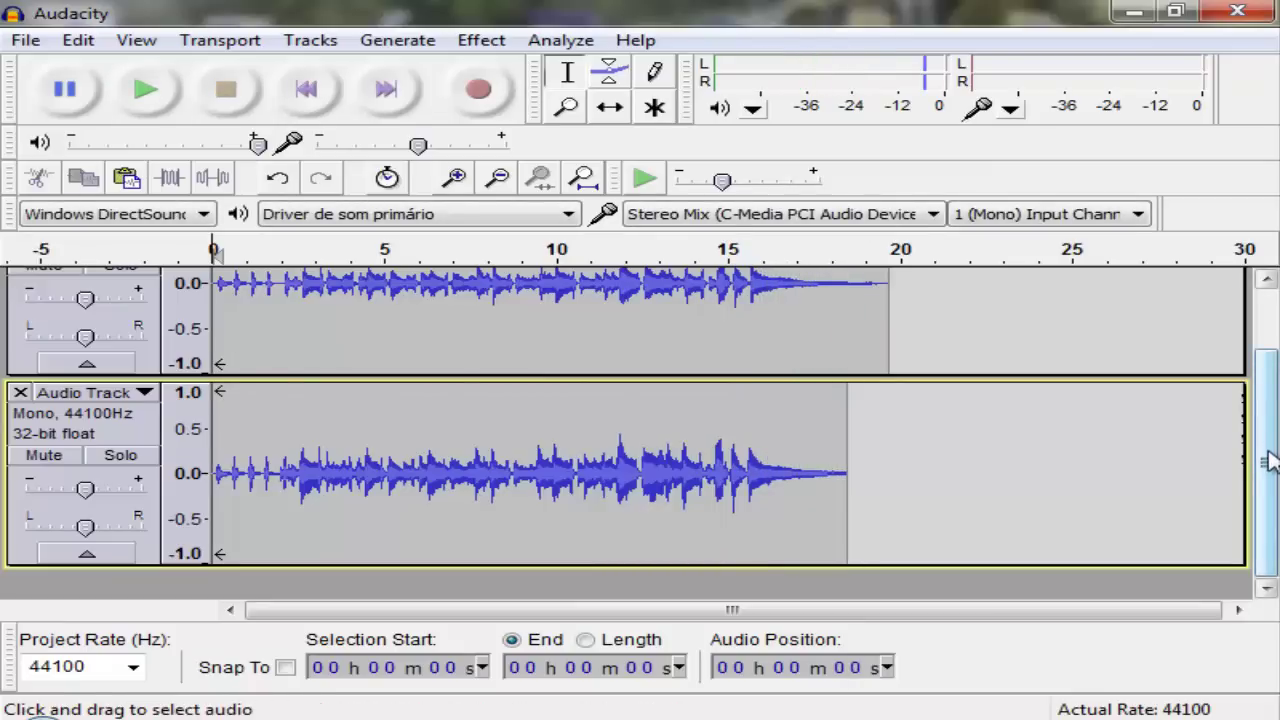
pyautogui.scroll(2, 1270, 460)
pyautogui.scroll(-2, 1270, 460)
pyautogui.scroll(2, 1260, 506)
pyautogui.scroll(-2, 1260, 506)
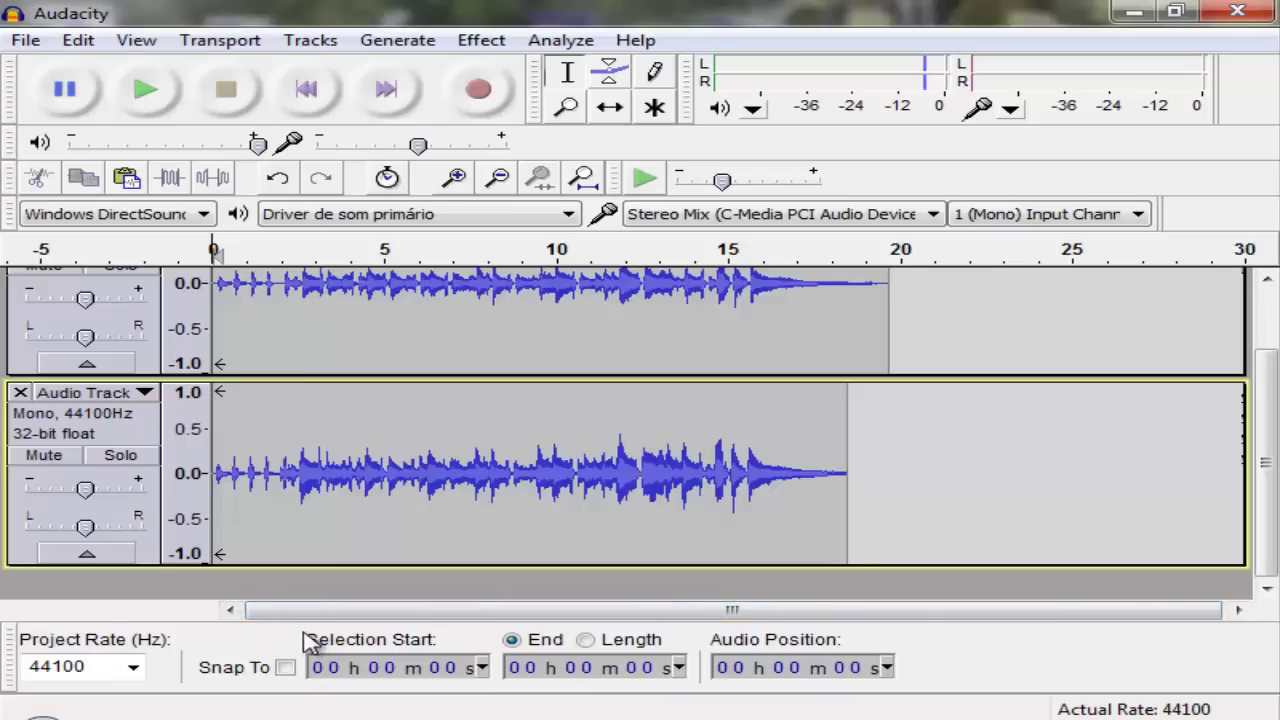
pyautogui.moveTo(1268, 505); pyautogui.dragTo(1265, 533)
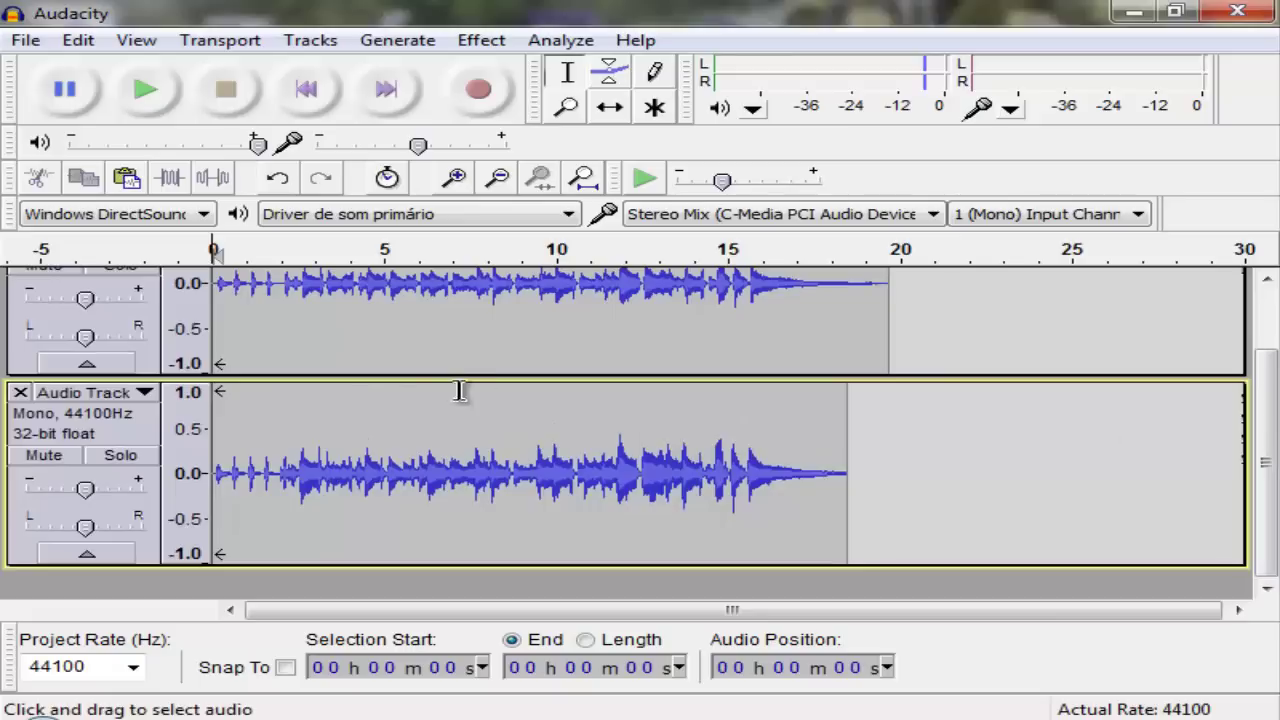
pyautogui.moveTo(1275, 427)
pyautogui.mouseDown()
pyautogui.moveTo(1275, 370)
pyautogui.moveTo(1275, 408)
pyautogui.mouseUp()
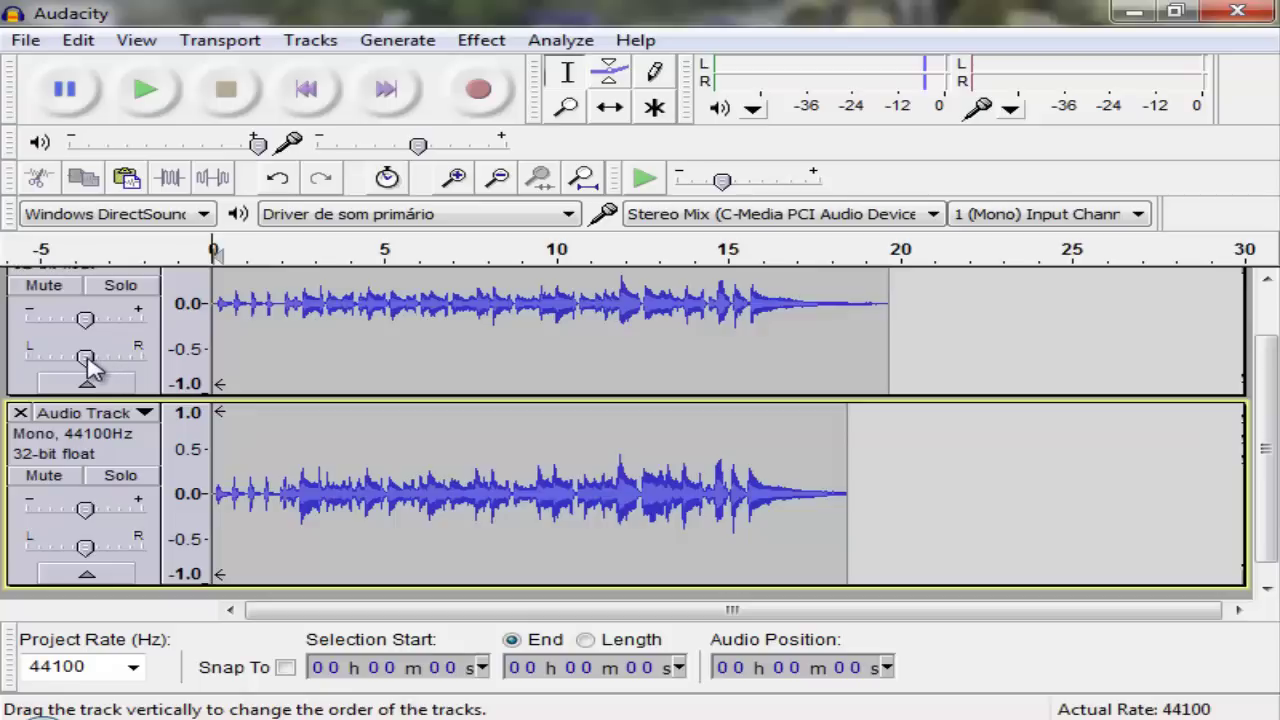
# Pan the first track about halfway to the left and the second track about halfway to the right.
pyautogui.moveTo(86, 356); pyautogui.dragTo(74, 356)
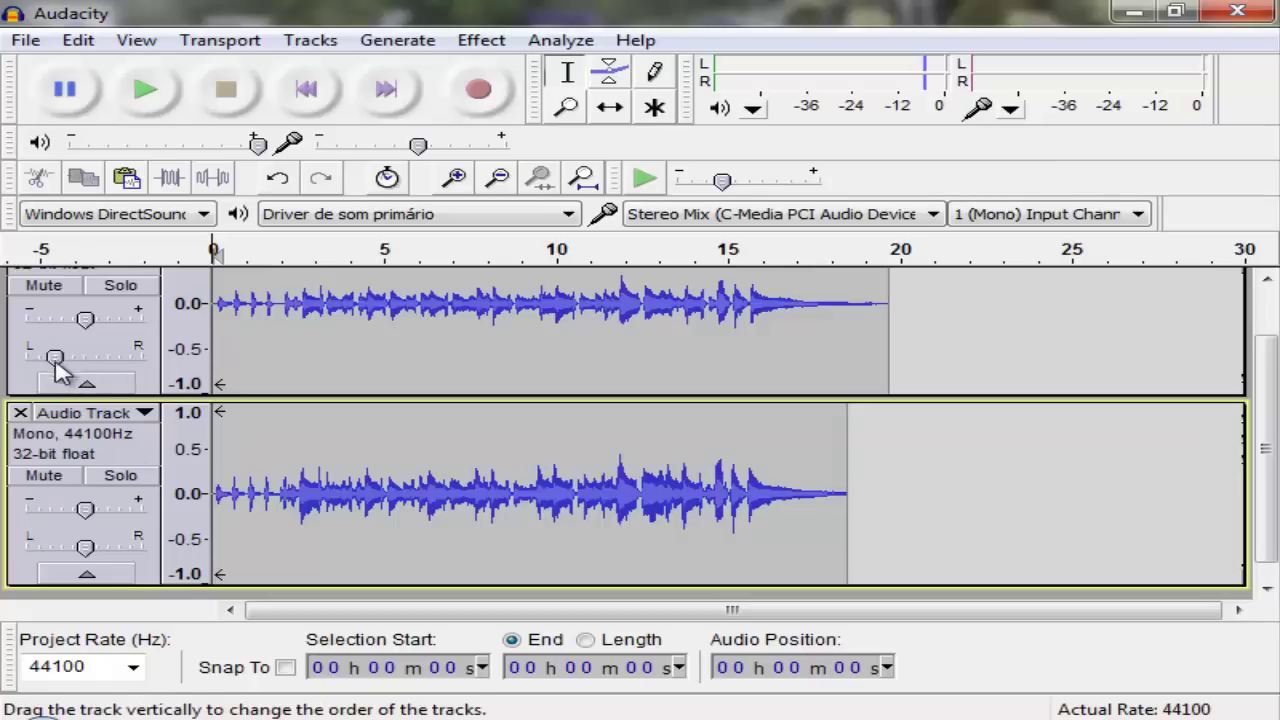
pyautogui.moveTo(85, 547); pyautogui.dragTo(98, 547)
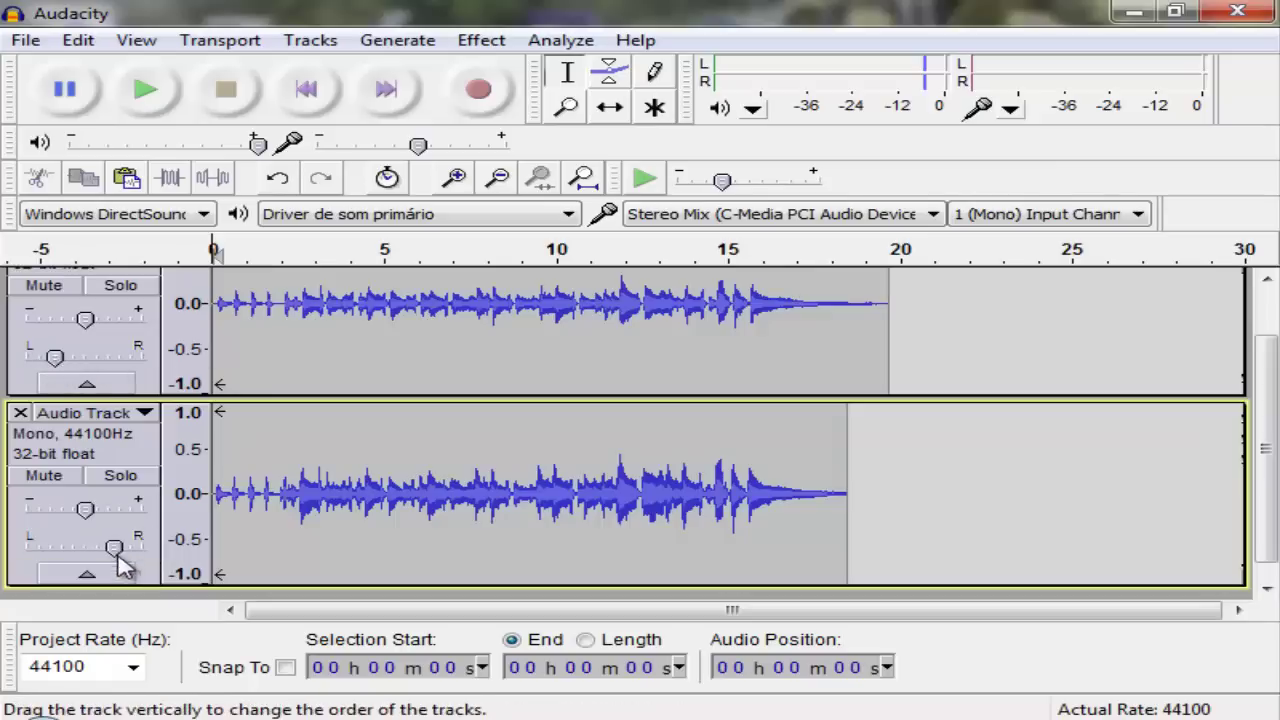
# Lower the first track's gain and raise the second track's gain to about +11 dB, checking the mix by playback from about 1 second.
pyautogui.moveTo(84, 318); pyautogui.dragTo(60, 322)
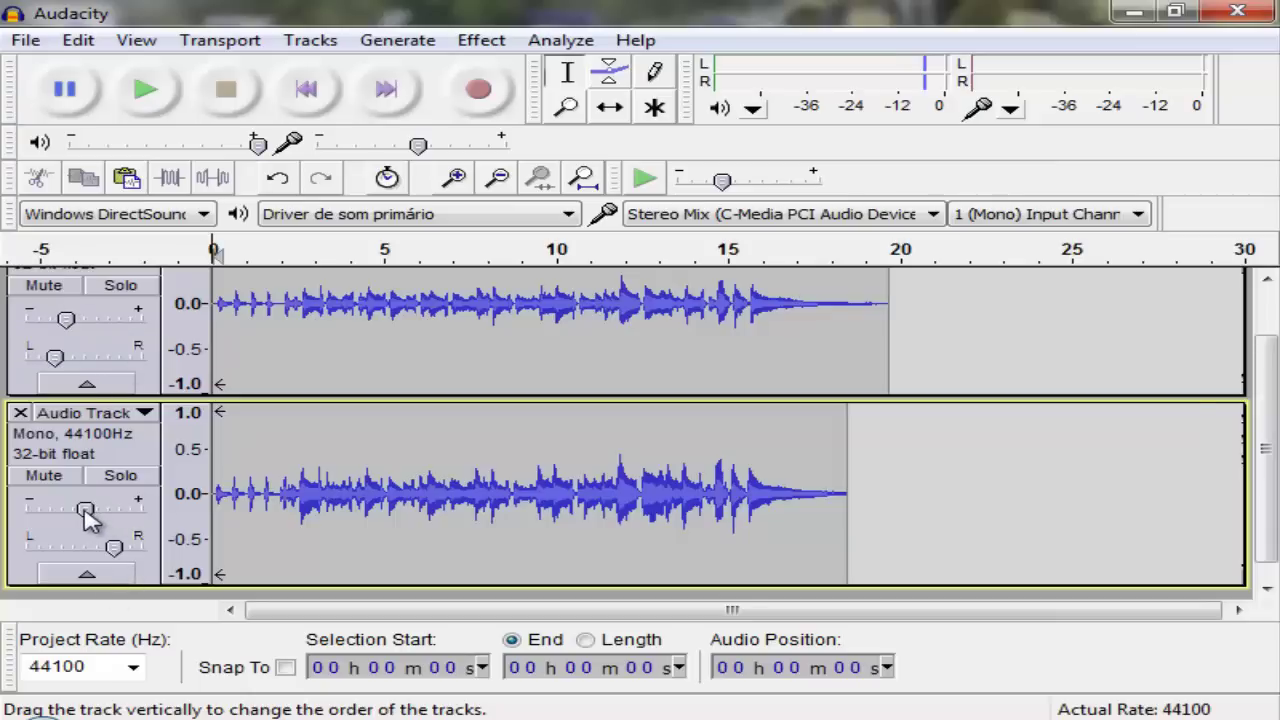
pyautogui.moveTo(86, 512); pyautogui.dragTo(102, 512)
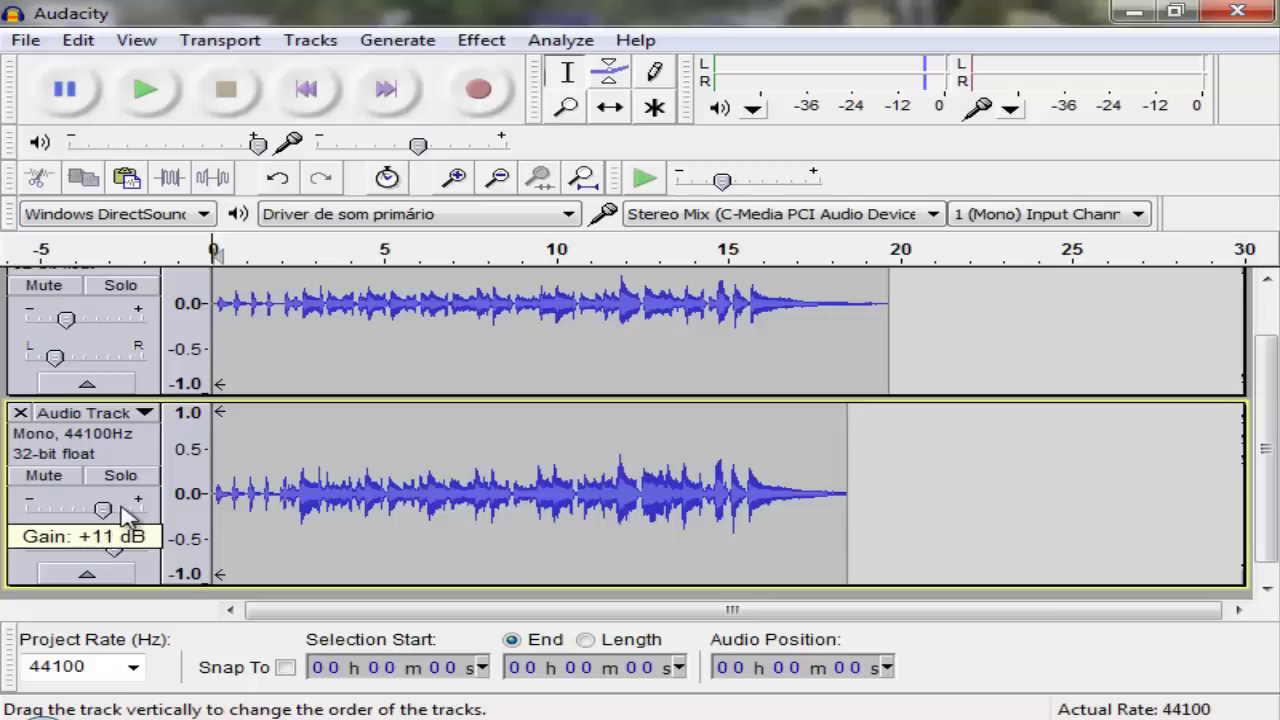
pyautogui.click(228, 370)
pyautogui.press('space')
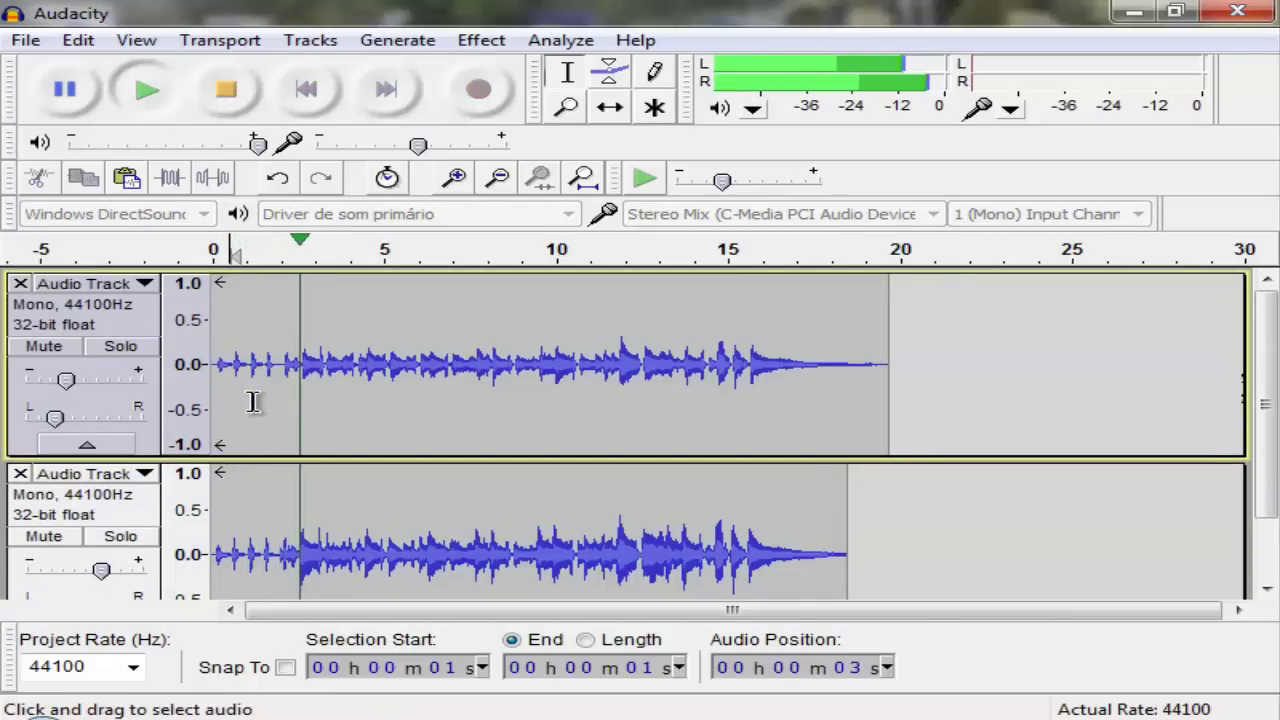
# Raise the first track's gain to the middle, stop playback, and lower the second track's gain to just below the middle.
pyautogui.moveTo(66, 380); pyautogui.dragTo(97, 385)
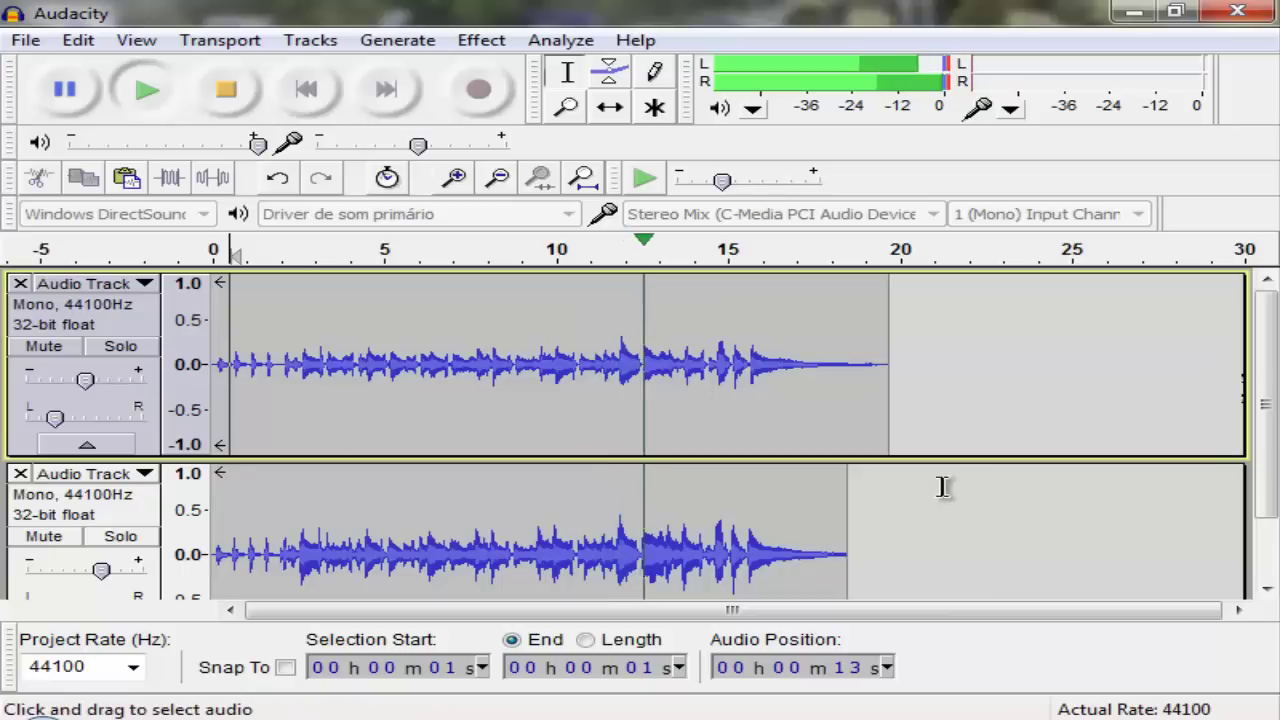
pyautogui.press('space')
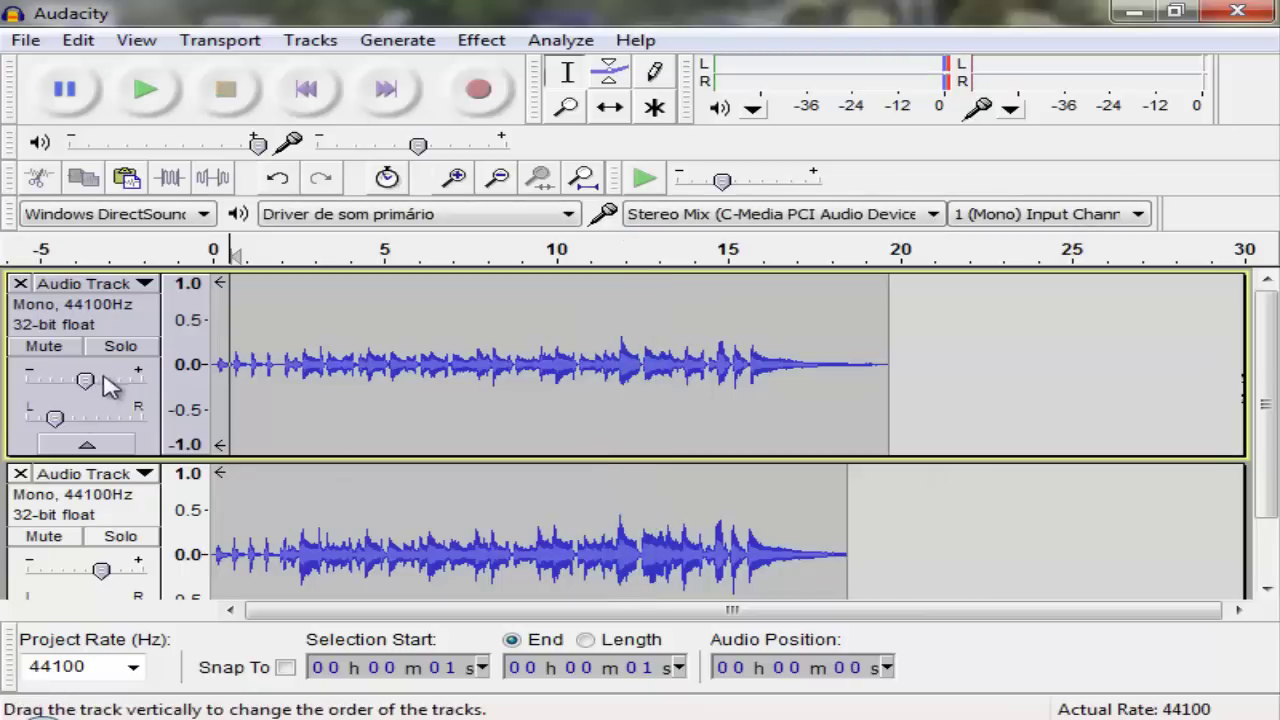
pyautogui.scroll(-2, 1268, 530)
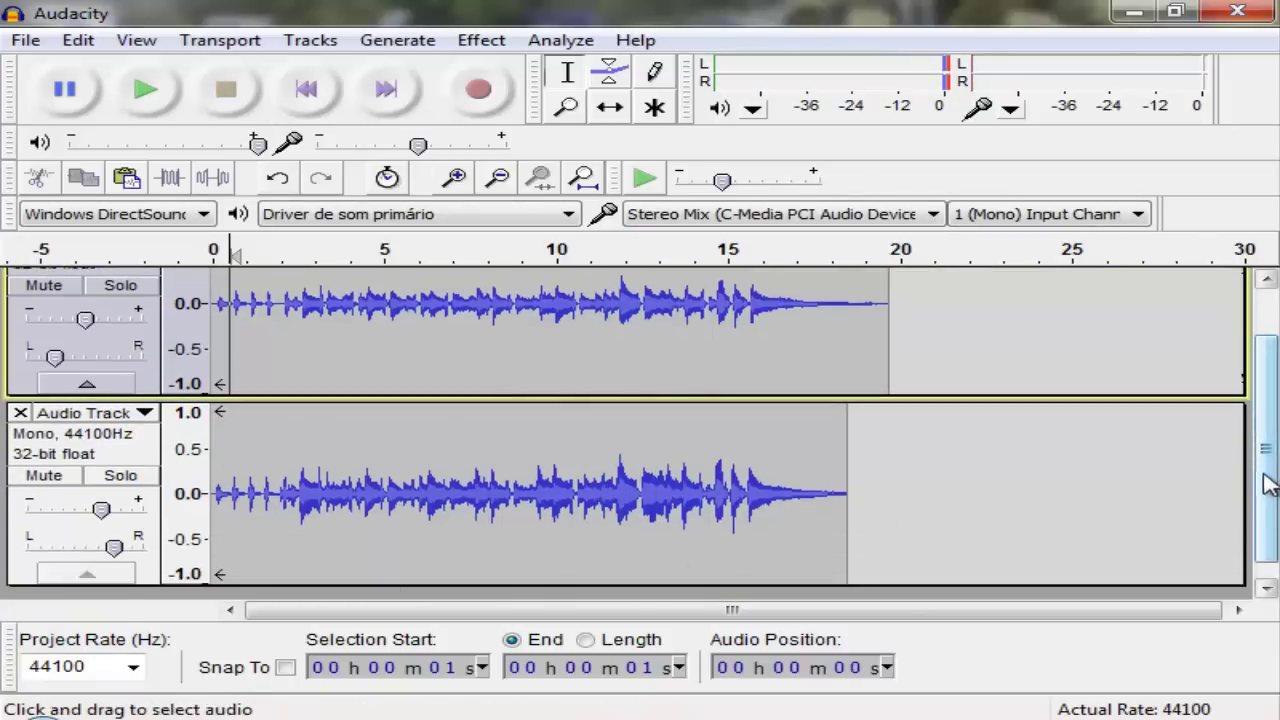
pyautogui.scroll(1, 1266, 440)
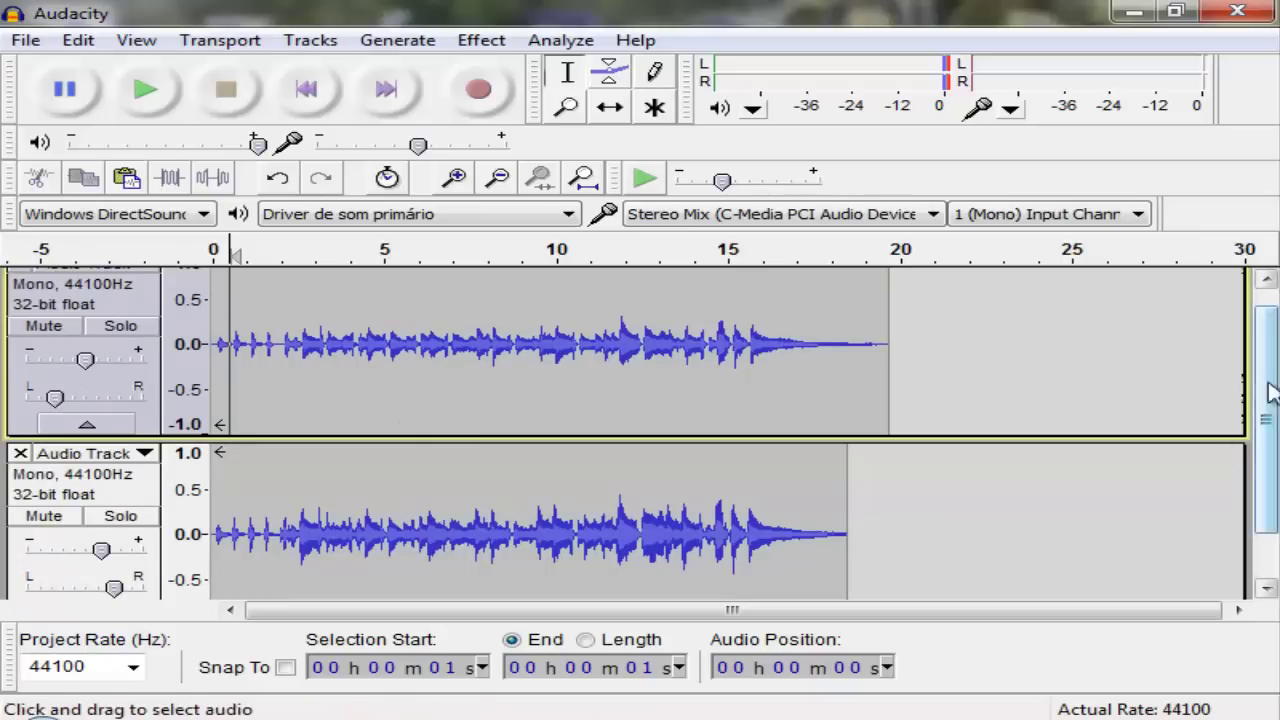
pyautogui.scroll(-1, 1266, 412)
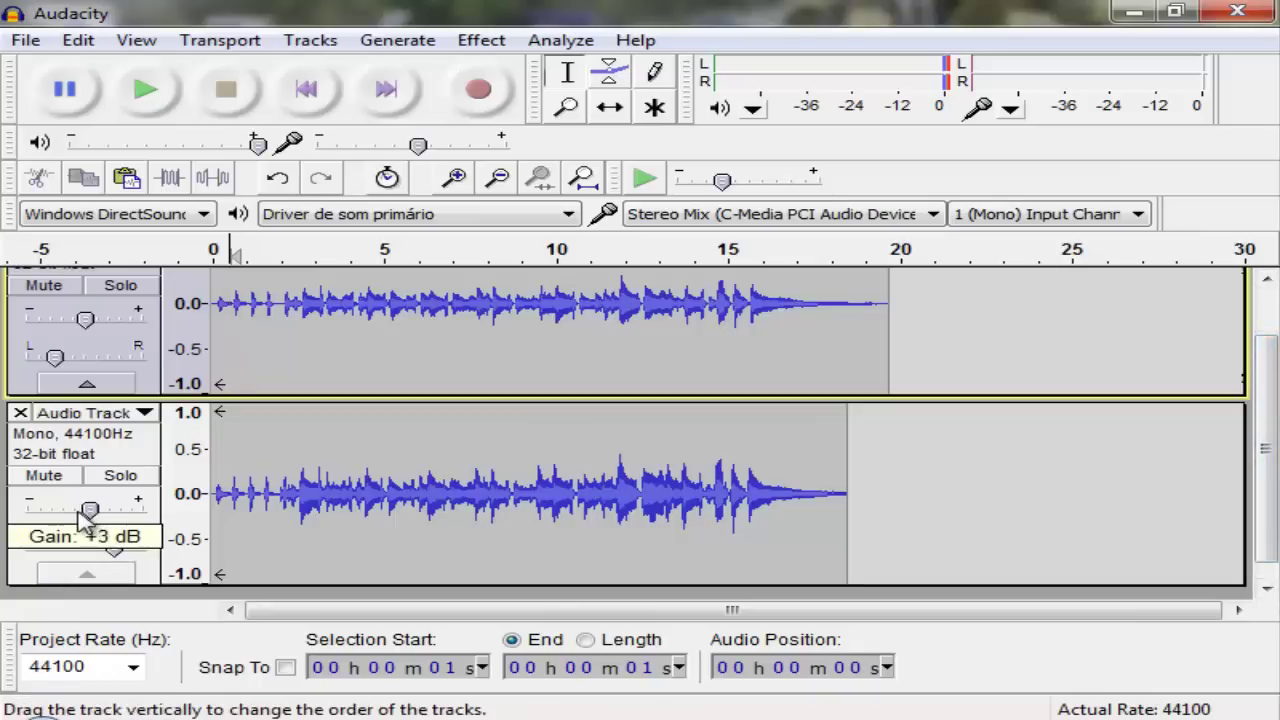
pyautogui.moveTo(101, 510); pyautogui.dragTo(73, 511)
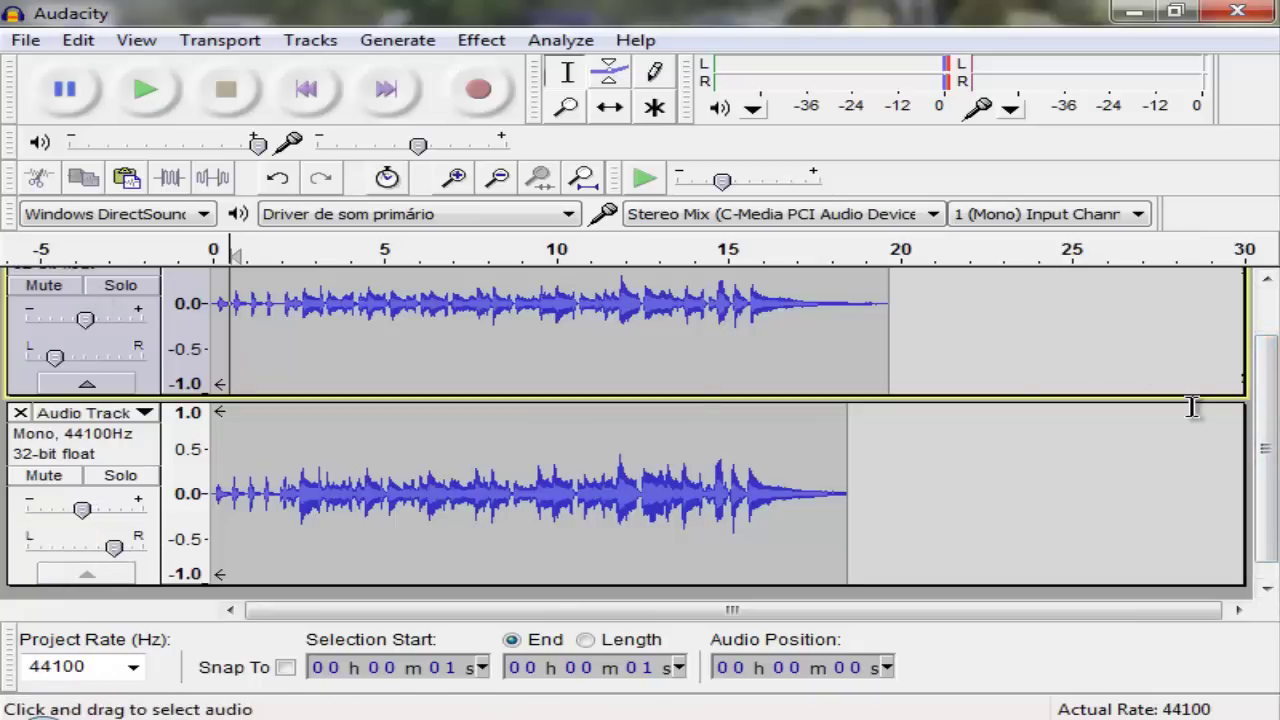
pyautogui.scroll(2, 1265, 422)
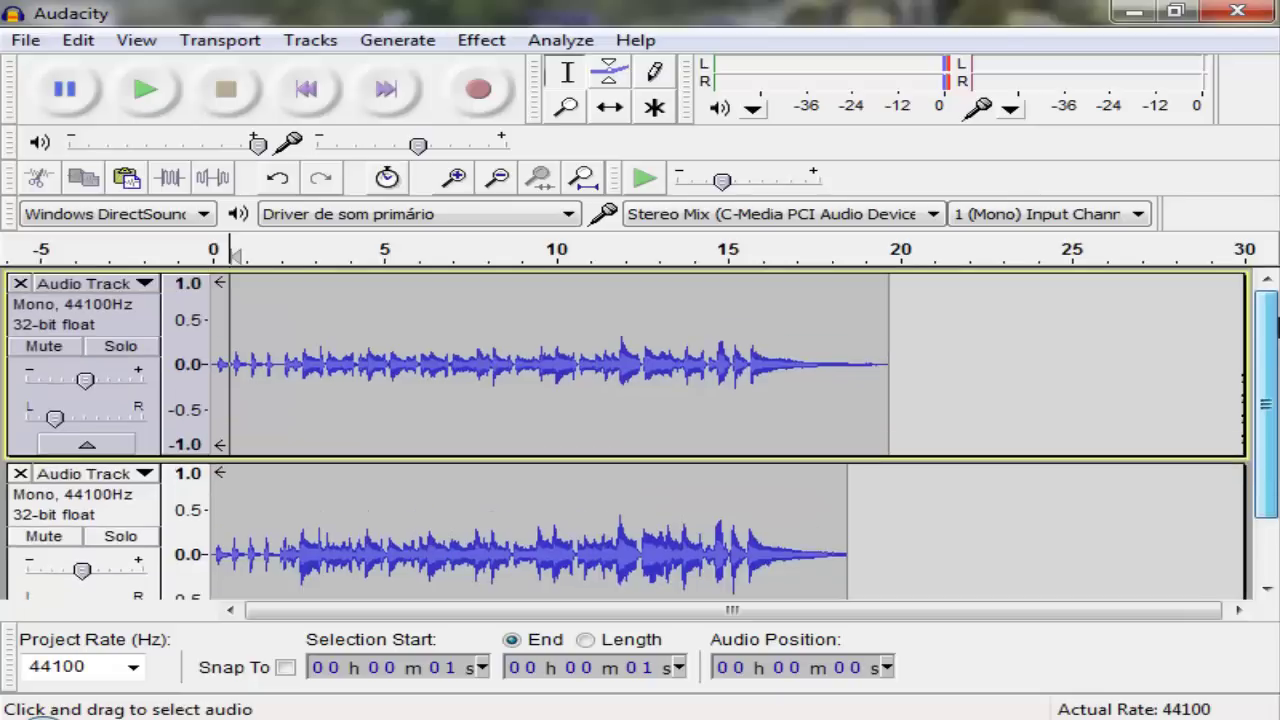
# Export the mix as "gravando dois instrumentos" in WAV (Microsoft) signed 16 bit PCM format, accepting the mixdown to two stereo channels.
pyautogui.click(22, 44)
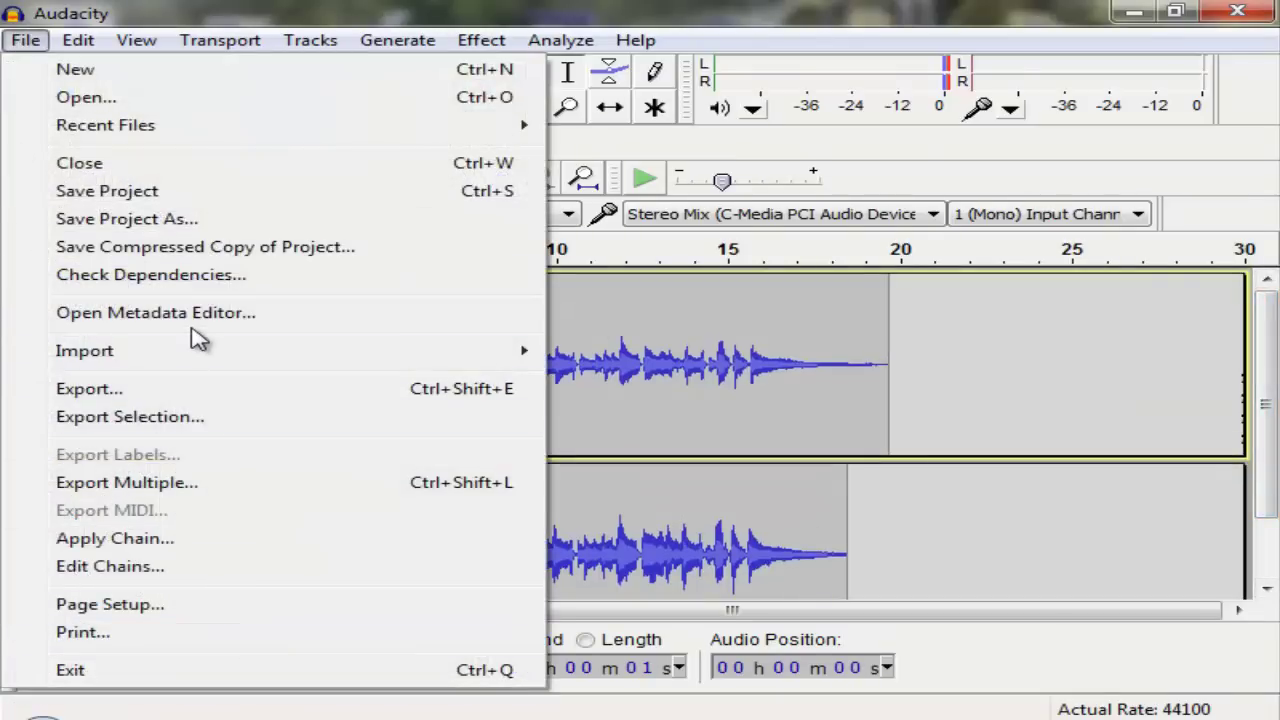
pyautogui.click(362, 397)
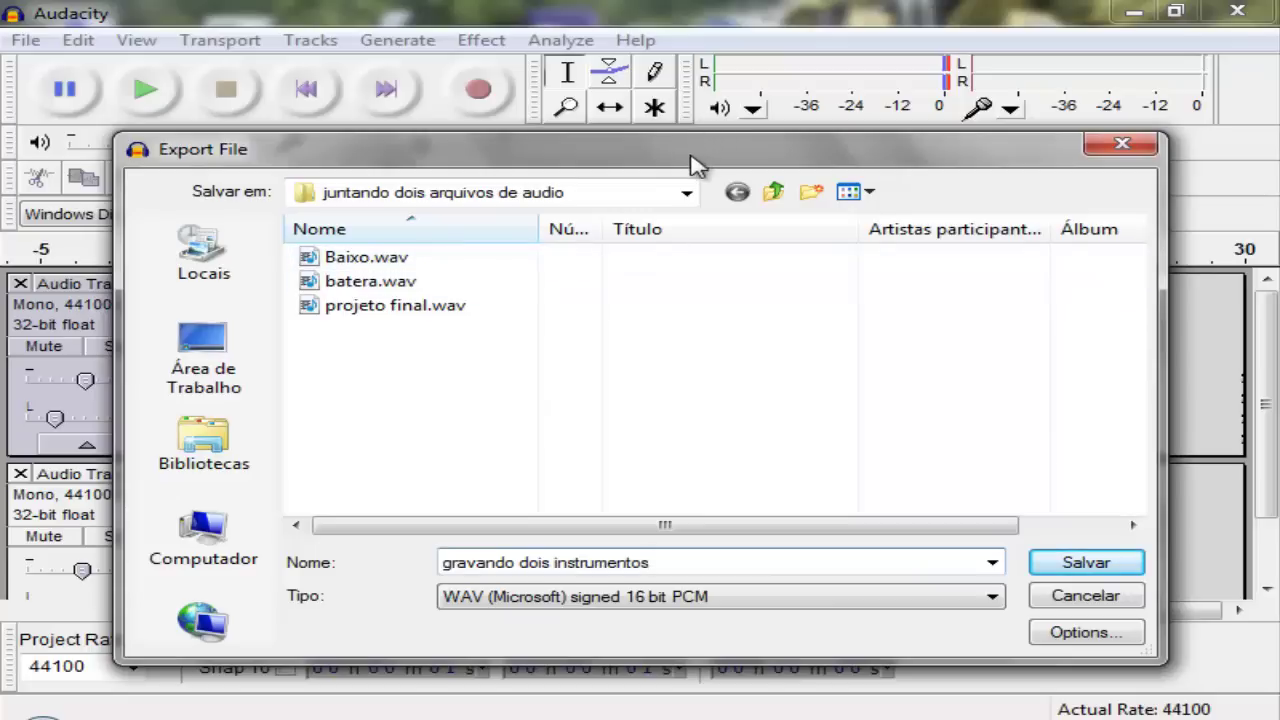
pyautogui.moveTo(694, 164); pyautogui.dragTo(685, 143)
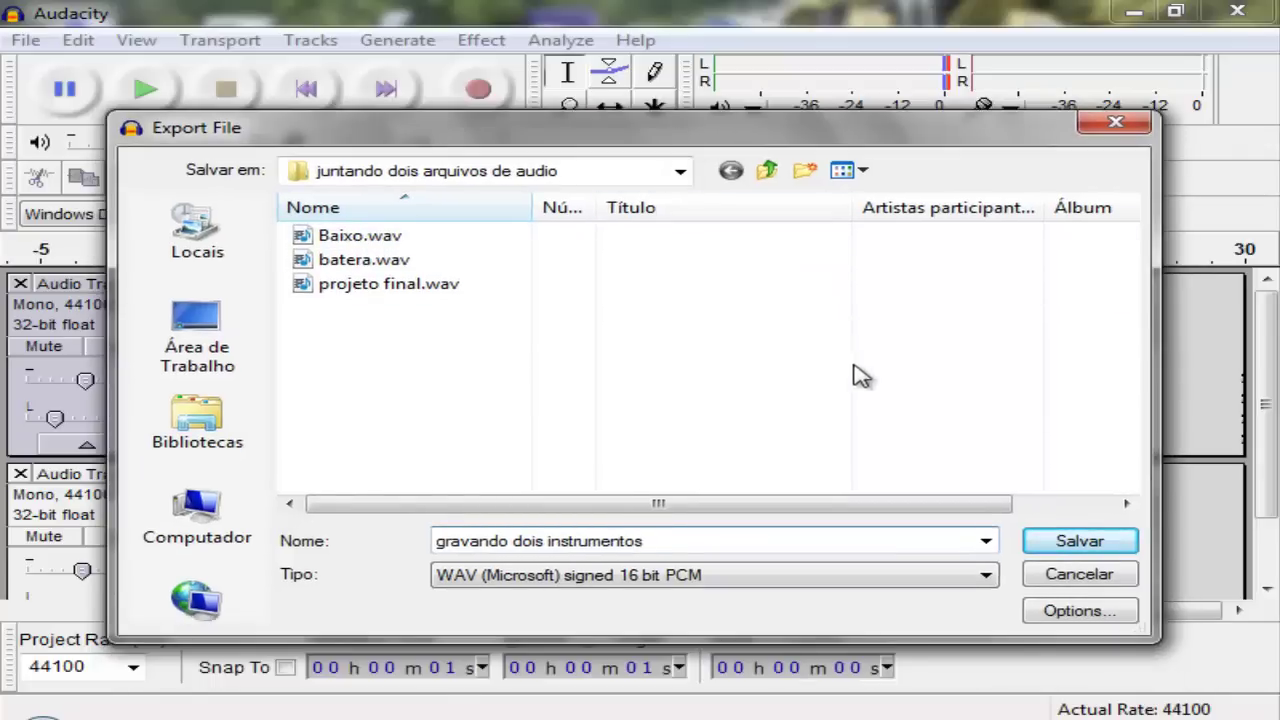
pyautogui.click(665, 540)
pyautogui.click(1082, 542)
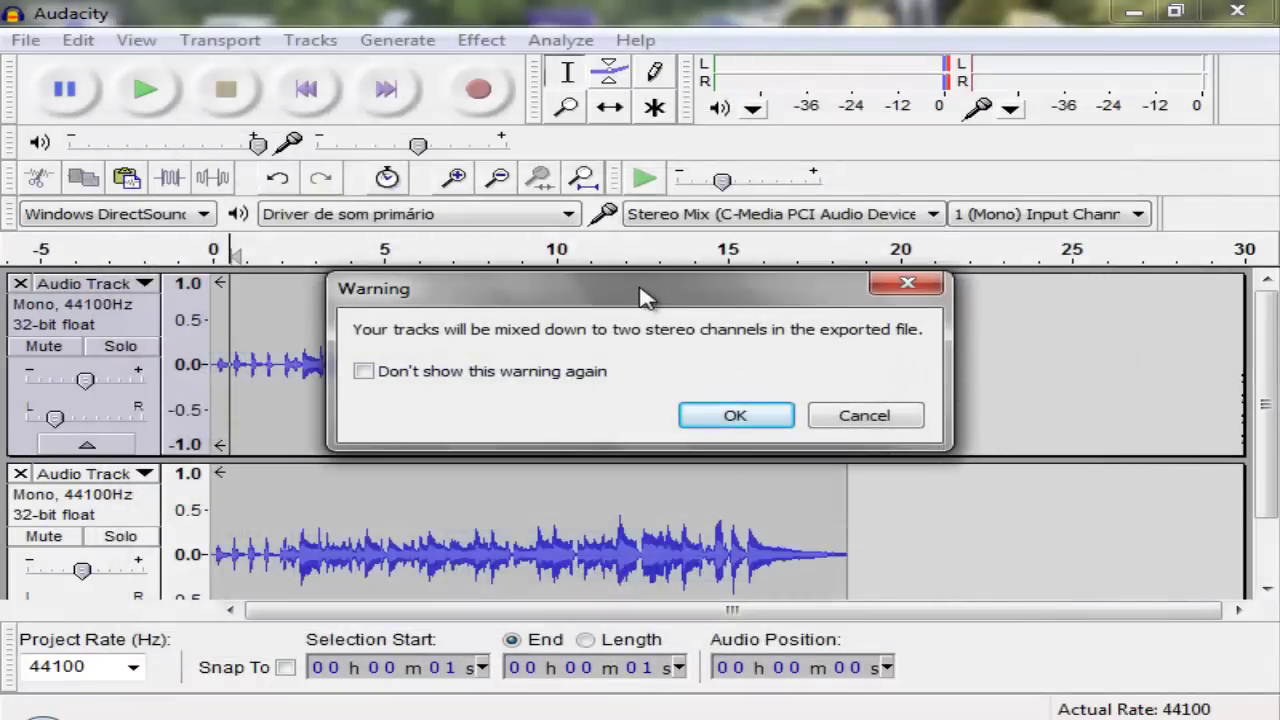
pyautogui.moveTo(645, 297); pyautogui.dragTo(620, 291)
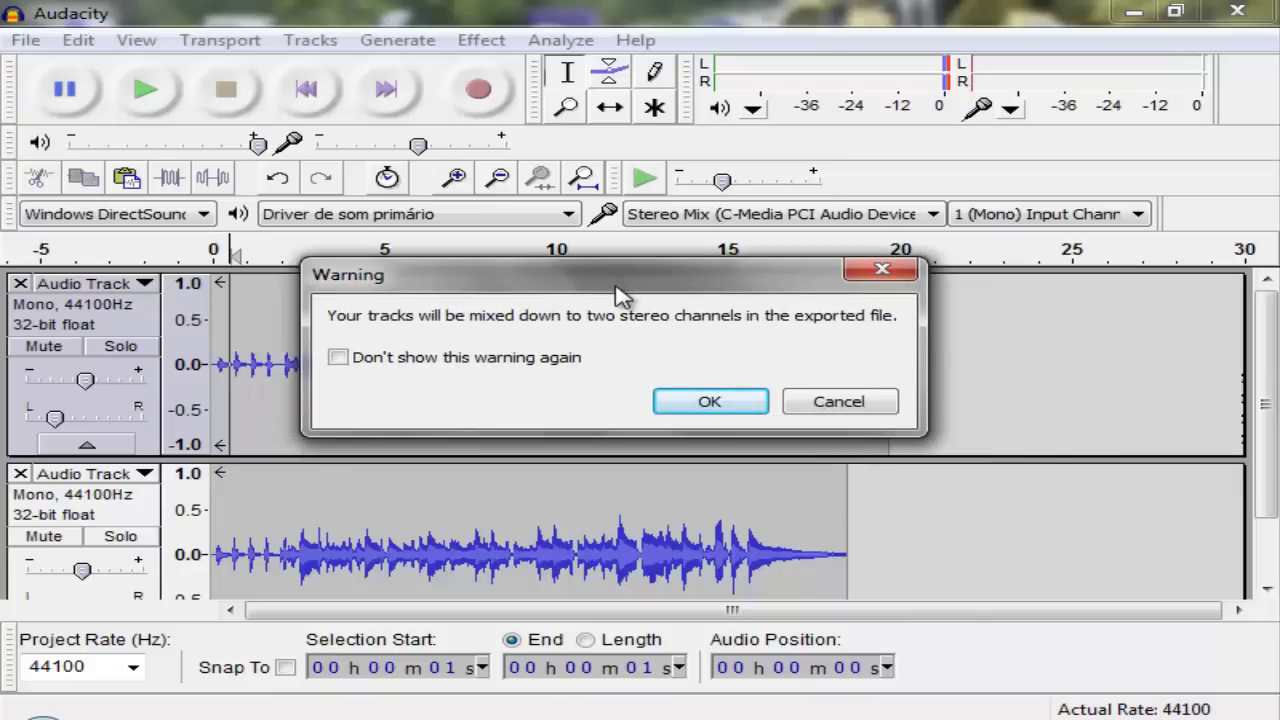
pyautogui.click(714, 410)
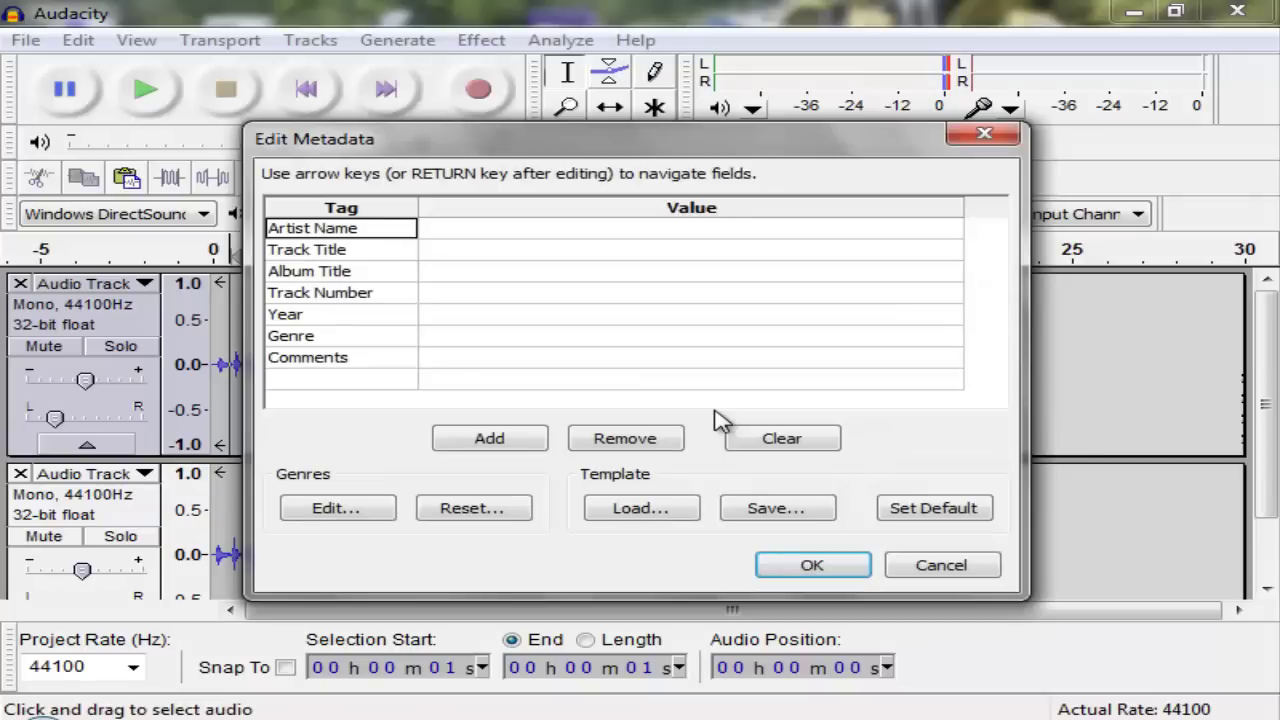
# Set the metadata artist name to "teste" and the track title to "parabens", and complete the export.
pyautogui.click(586, 232)
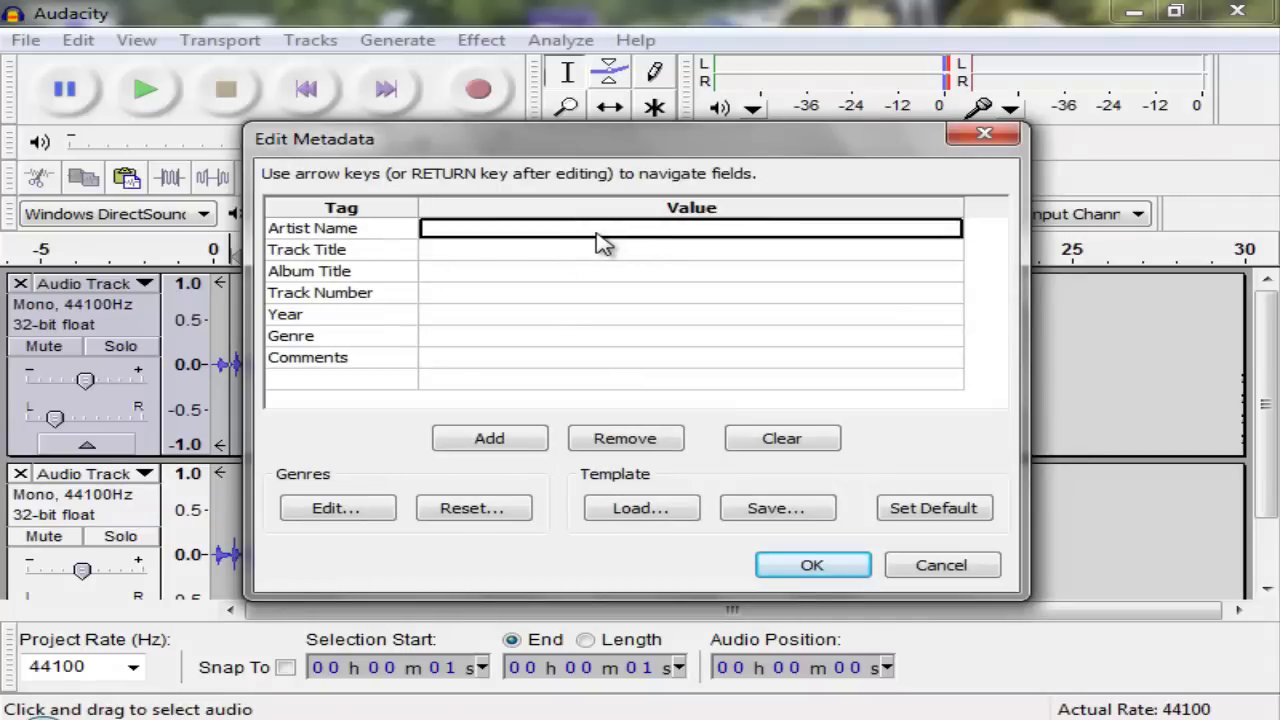
pyautogui.write('teste')
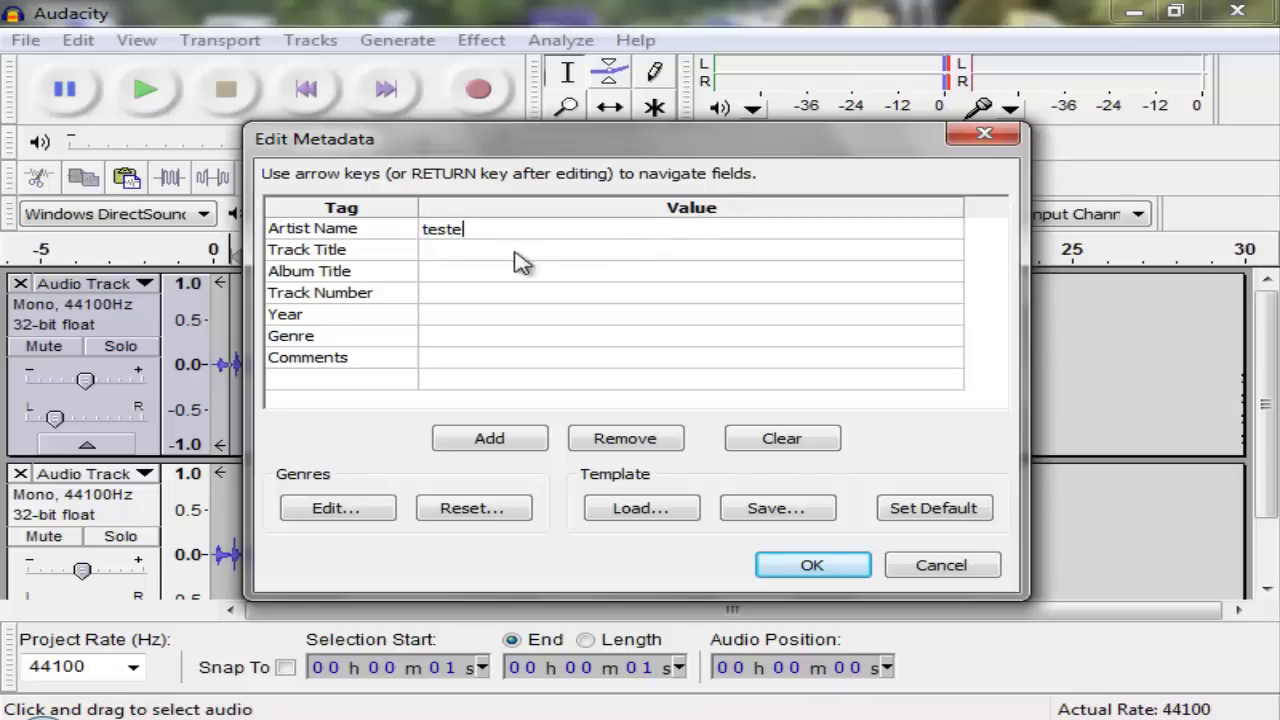
pyautogui.click(556, 256)
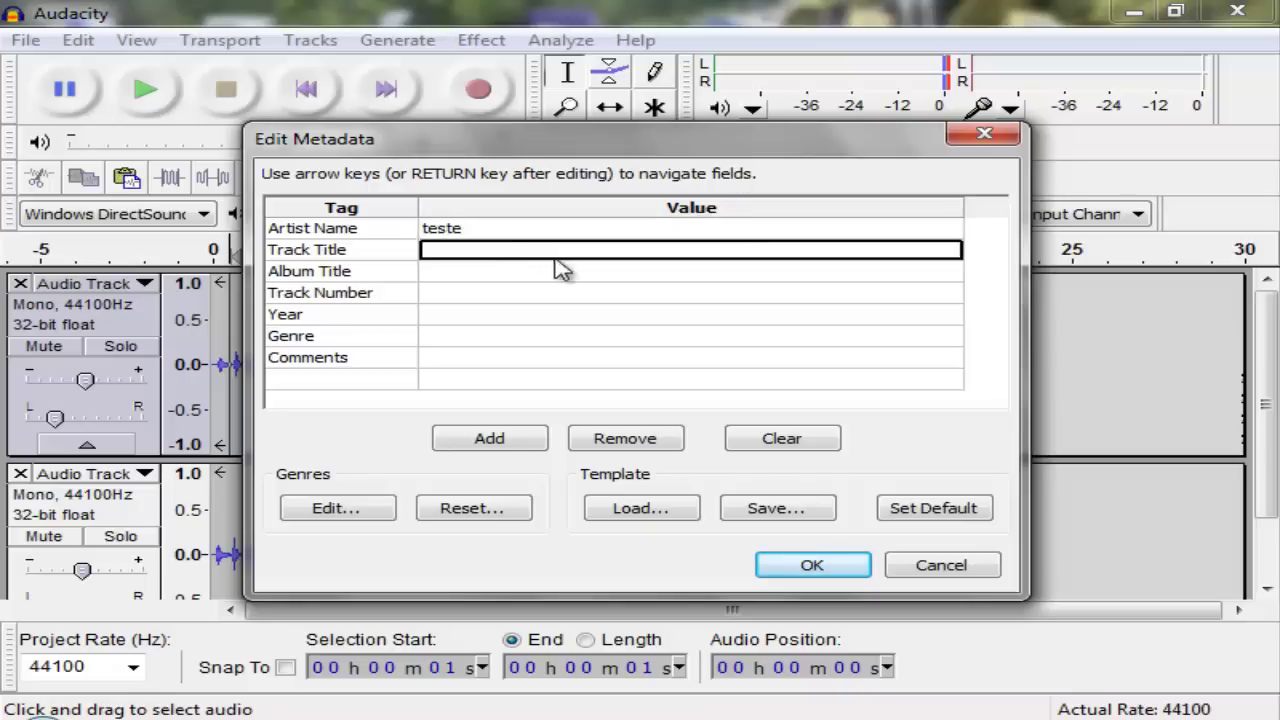
pyautogui.write('parabens')
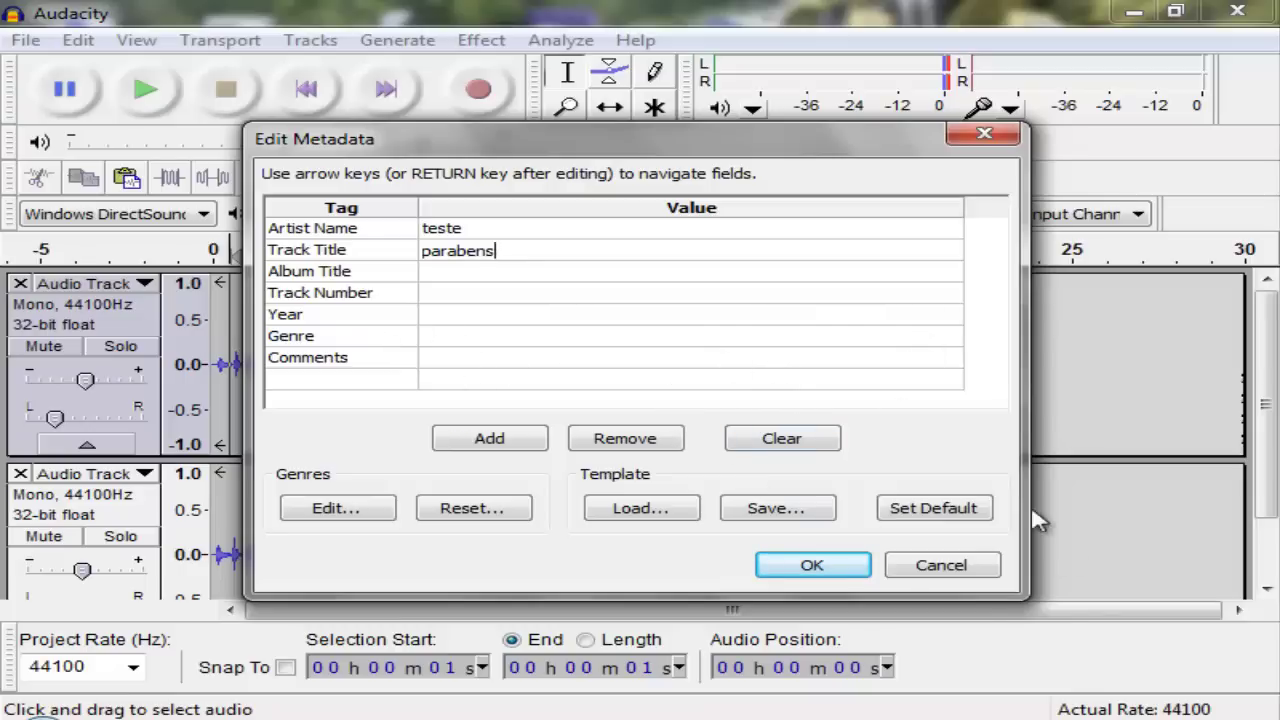
pyautogui.click(812, 566)
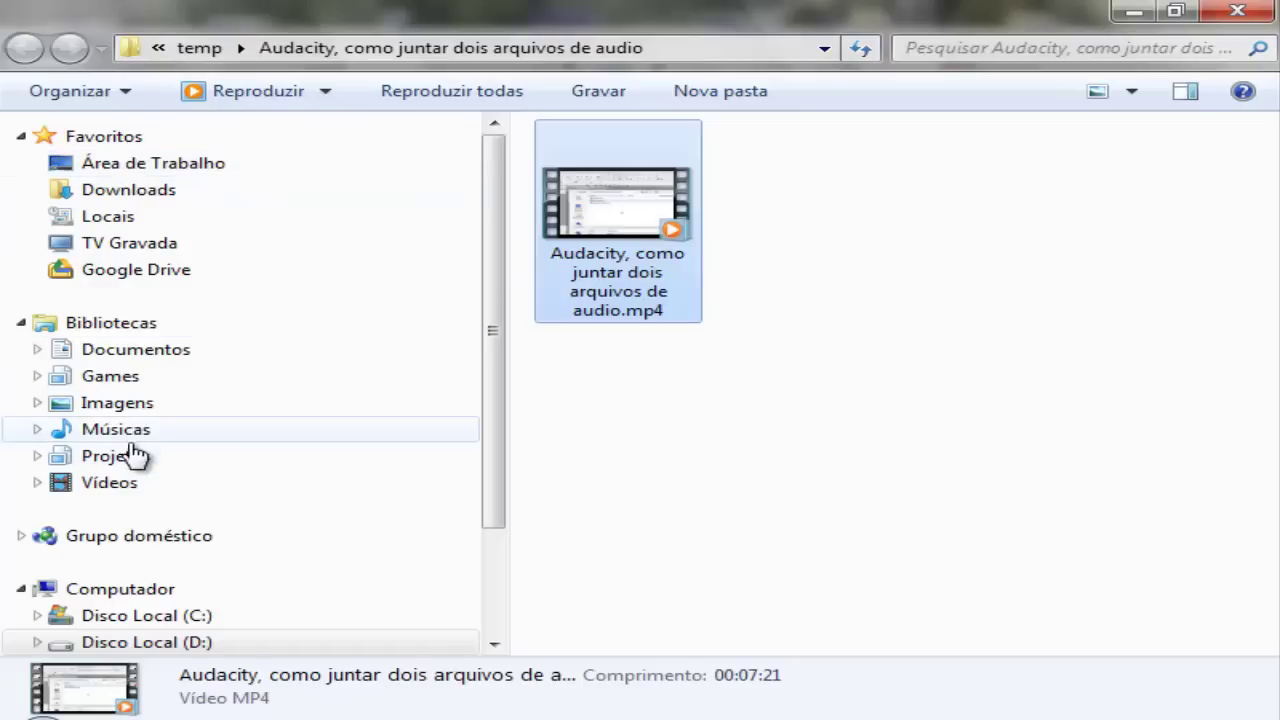
# In Windows Explorer, open the "juntando dois arquivos de audio" folder in Projetos, play "gravando dois instrumentos.wav" in Winamp, and restart it from the beginning.
pyautogui.click(97, 458)
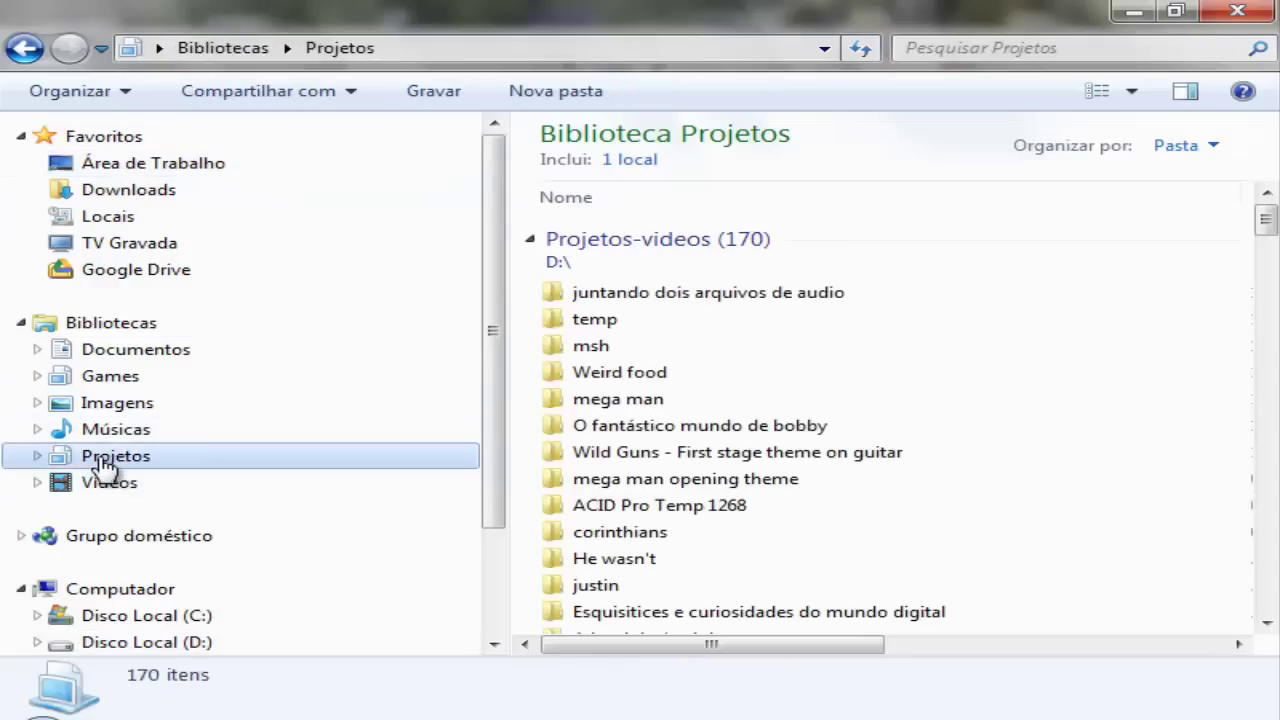
pyautogui.doubleClick(749, 295)
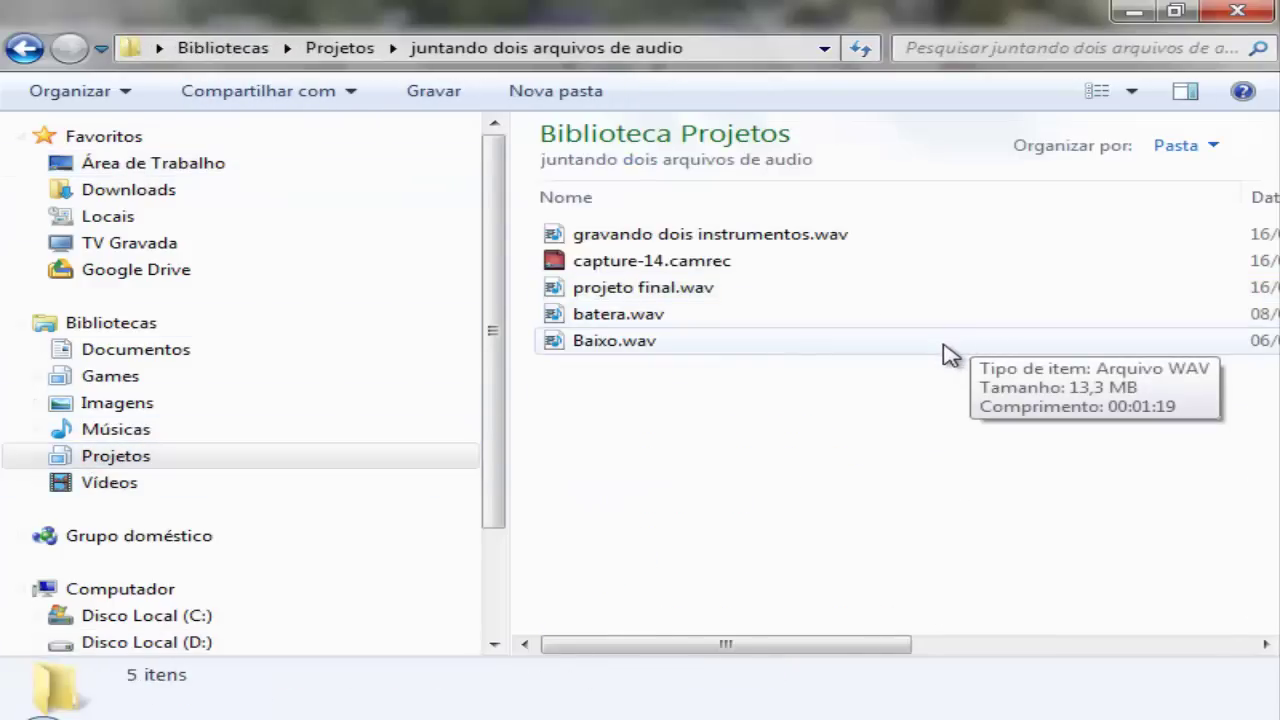
pyautogui.click(648, 240)
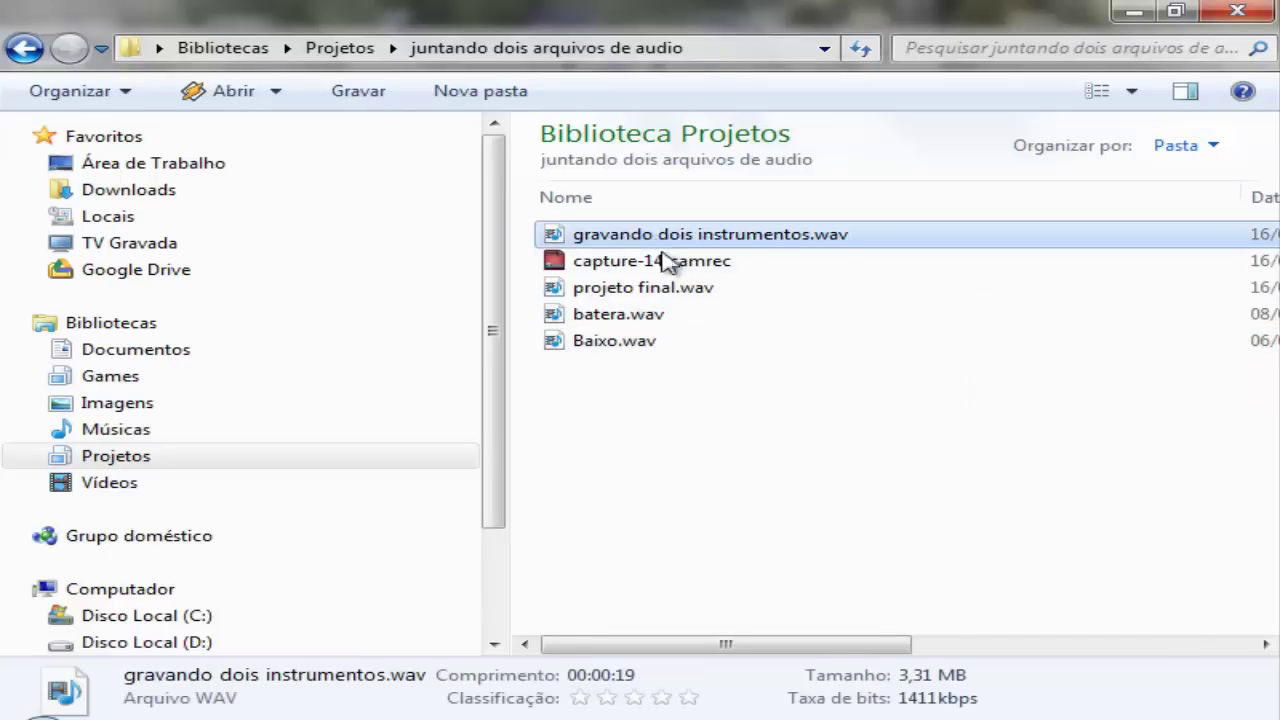
pyautogui.doubleClick(625, 238)
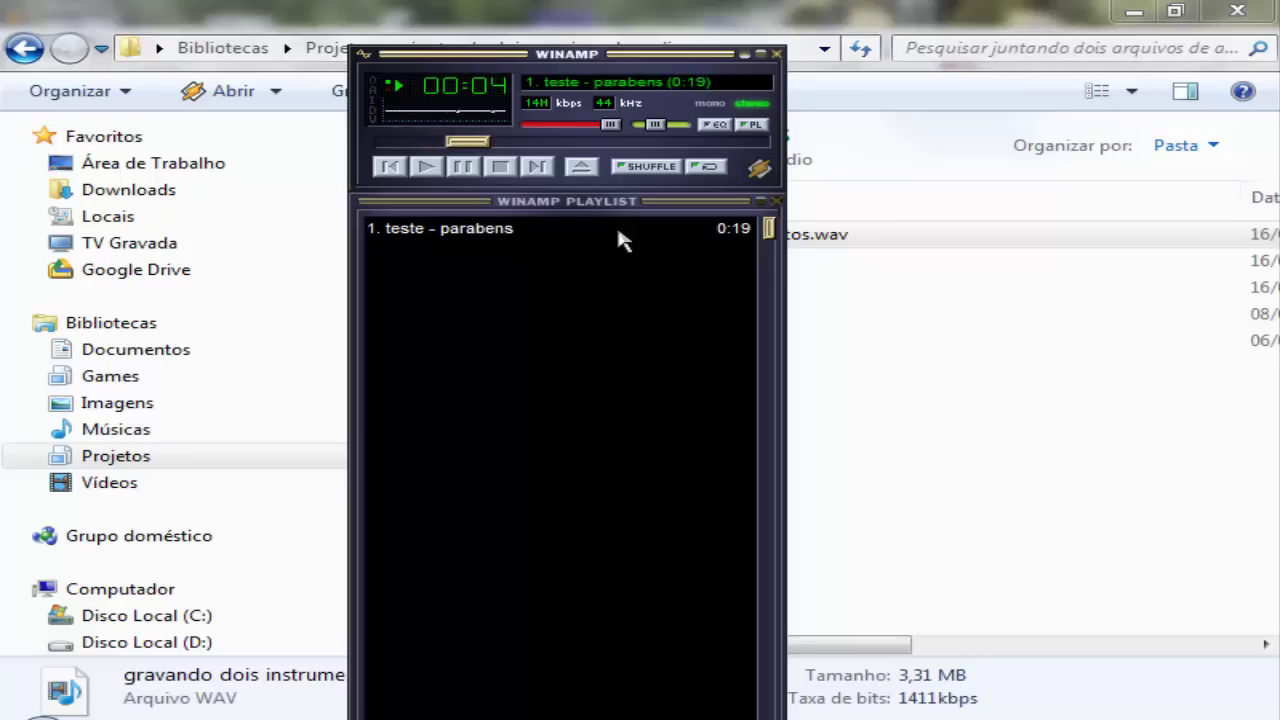
pyautogui.click(500, 166)
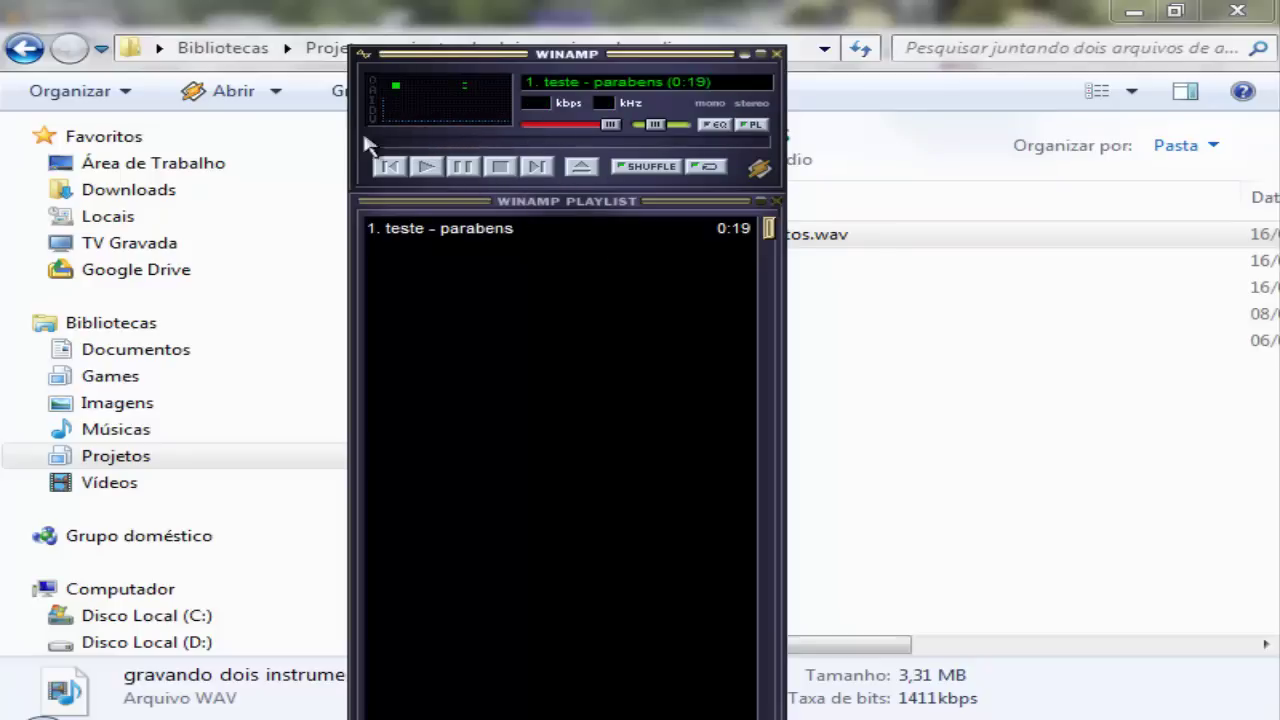
pyautogui.click(424, 167)
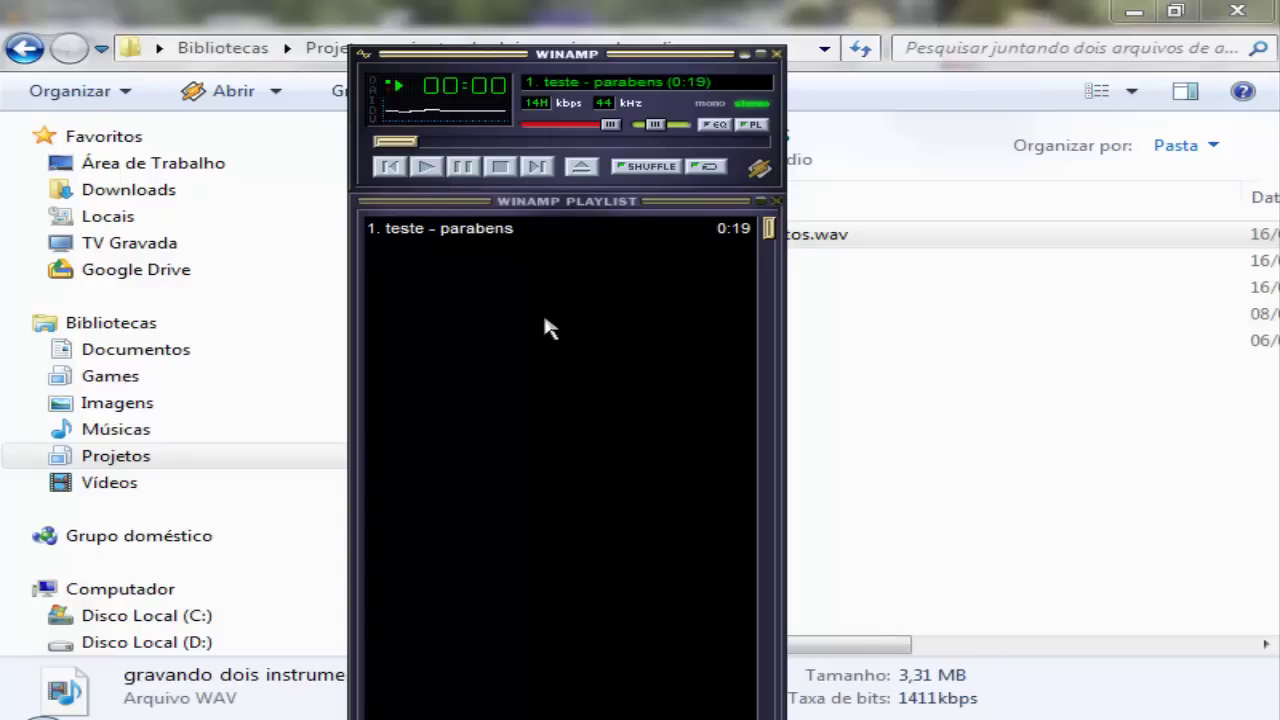